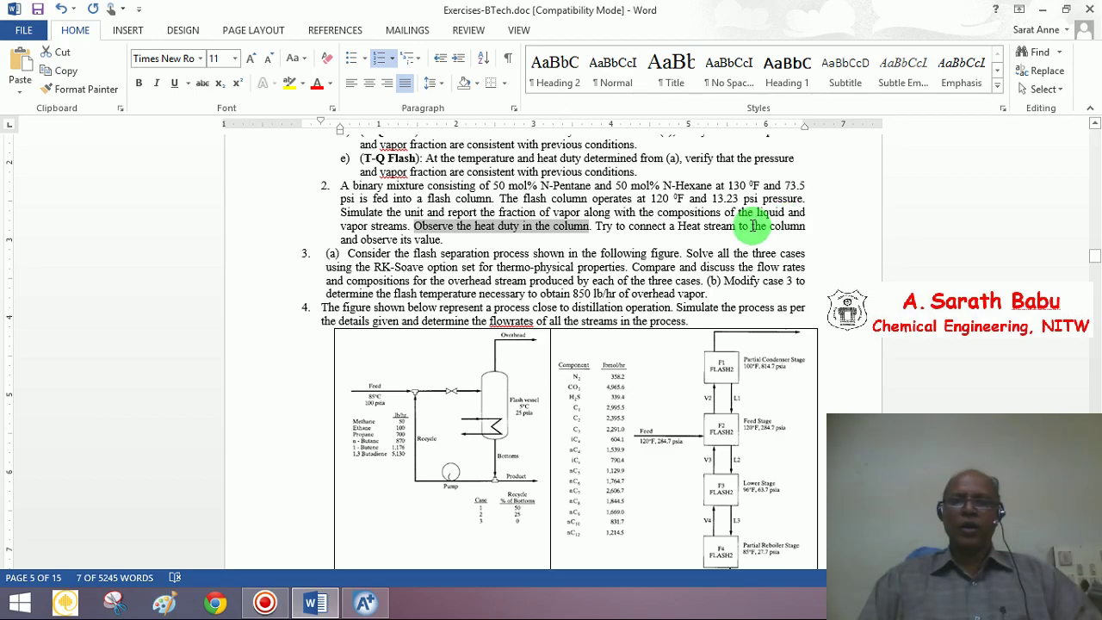
Step: Review the n-pentane and n-hexane components in Aspen Plus
{"action": "scroll", "coordinate": [619, 207], "scroll_direction": "up", "scroll_amount": 3}
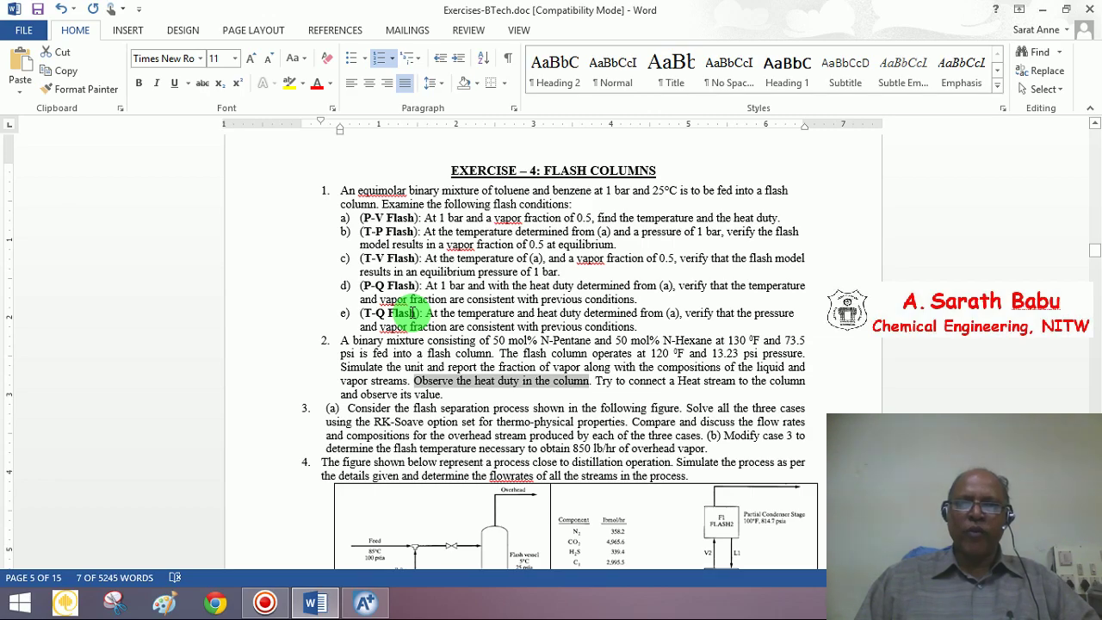
{"action": "scroll", "coordinate": [412, 312], "scroll_direction": "down", "scroll_amount": 2}
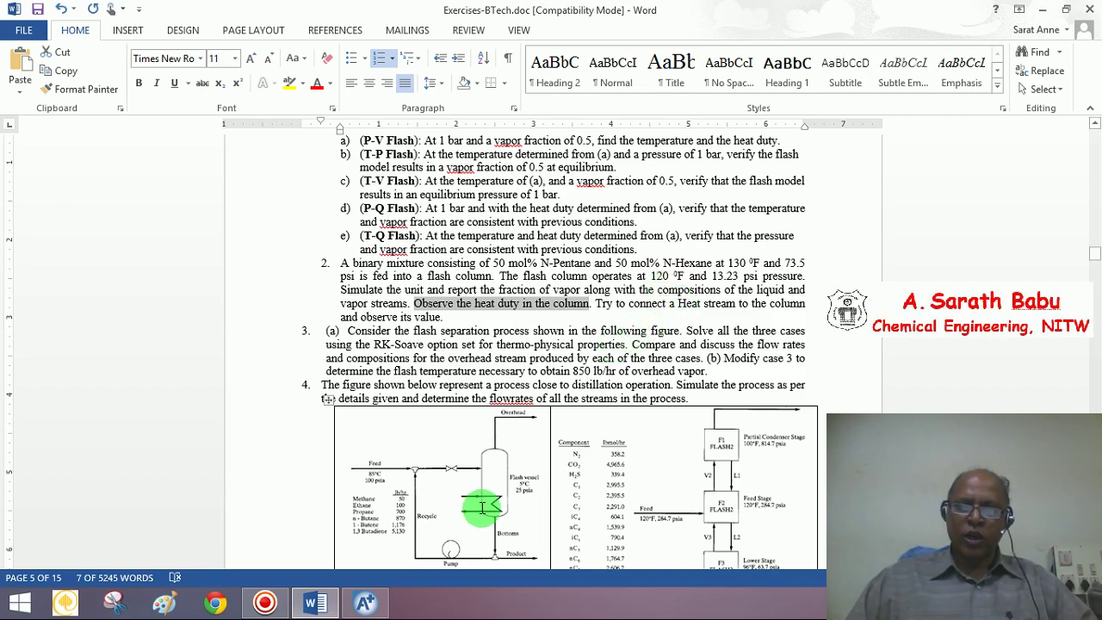
{"action": "left_click", "coordinate": [365, 602]}
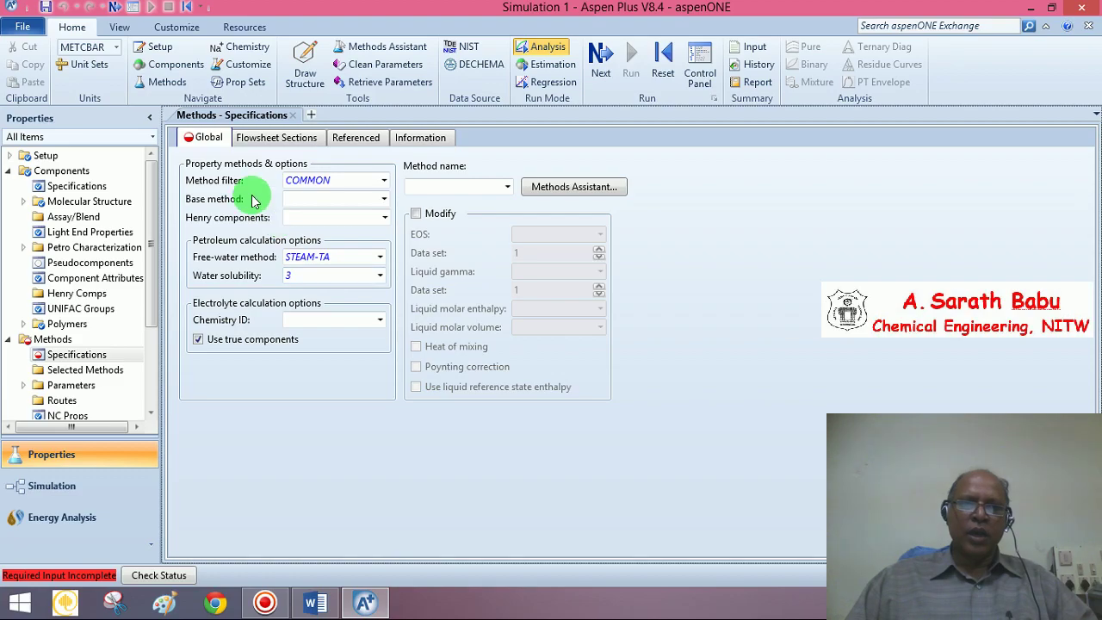
{"action": "left_click", "coordinate": [176, 65]}
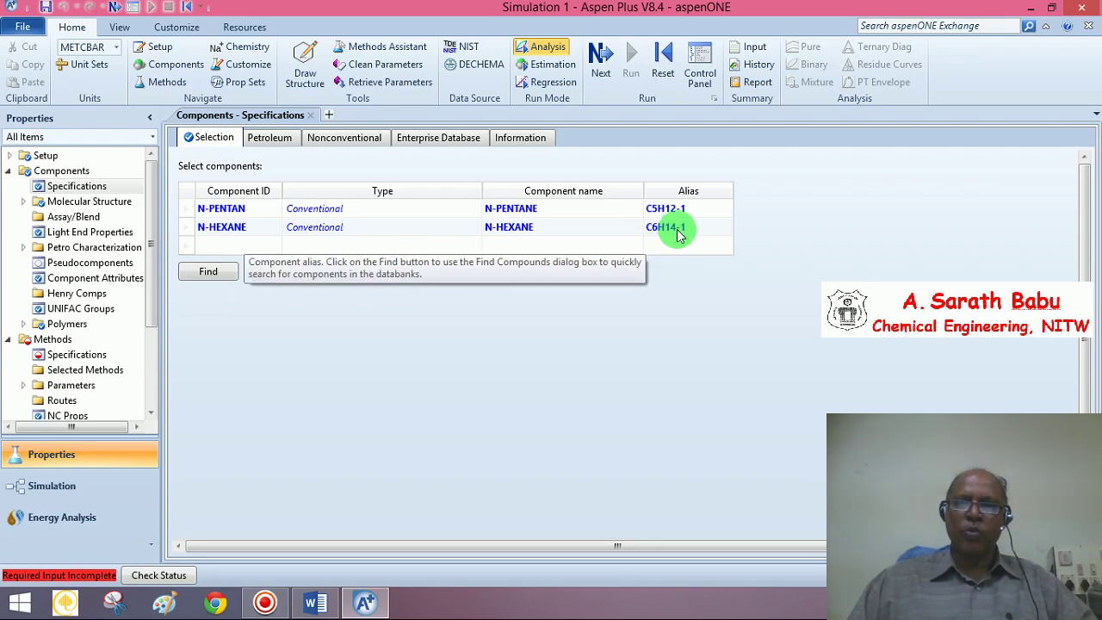
Step: Choose CHAO-SEA as the property method and go to the Simulation environment
{"action": "left_click", "coordinate": [601, 60]}
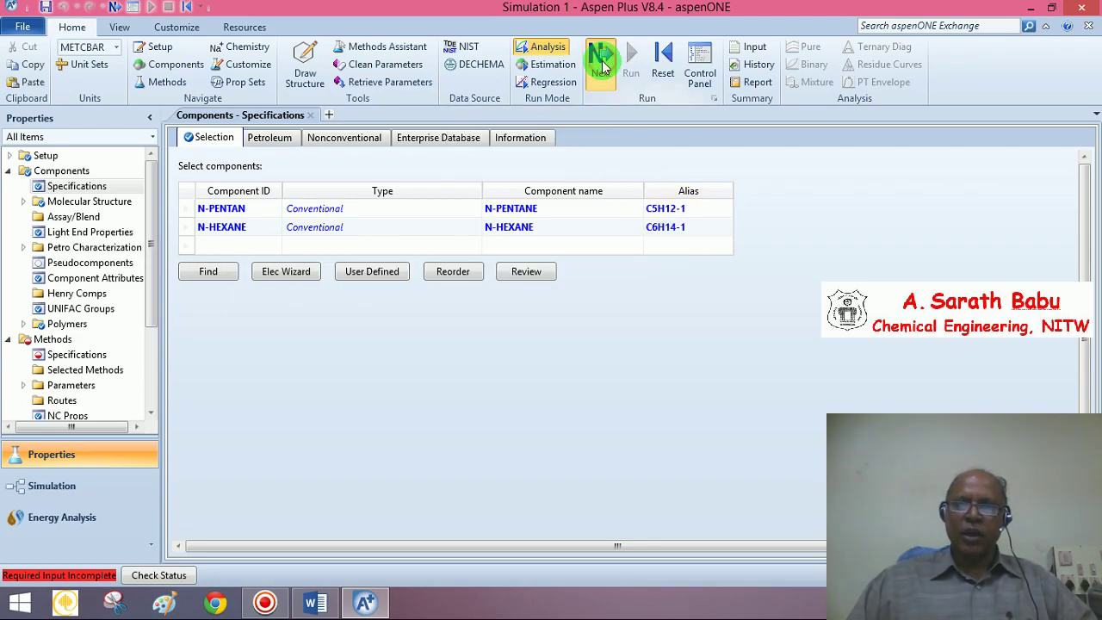
{"action": "left_click", "coordinate": [508, 187]}
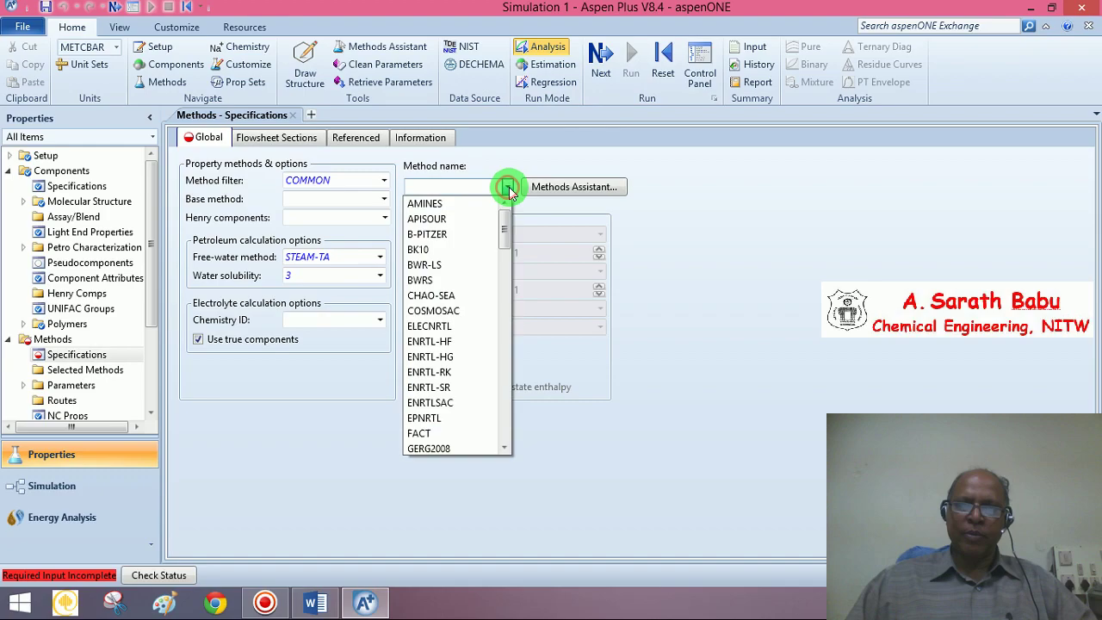
{"action": "left_click", "coordinate": [431, 295]}
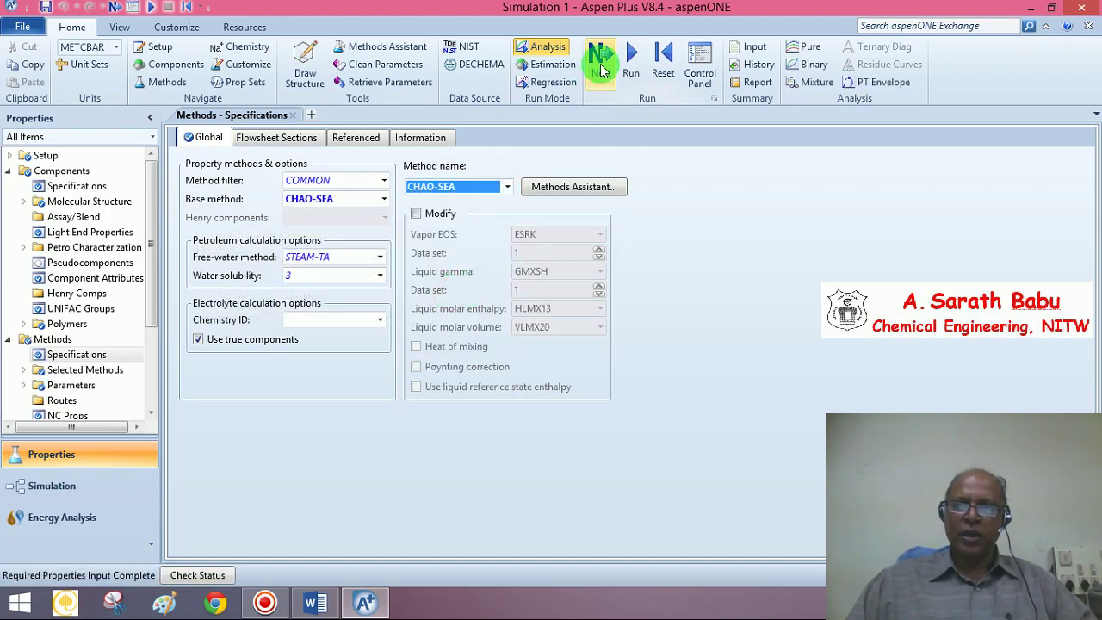
{"action": "left_click", "coordinate": [601, 62]}
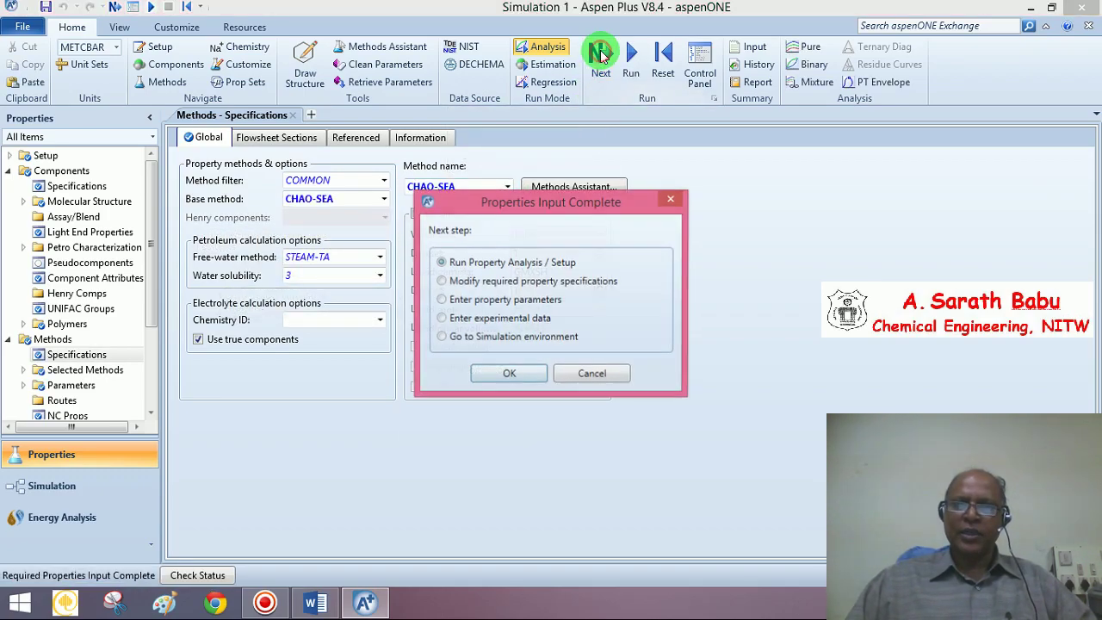
{"action": "left_click", "coordinate": [487, 337]}
Step: Place a Flash2 separator block B1 on the flowsheet and enlarge it
{"action": "left_click", "coordinate": [501, 374]}
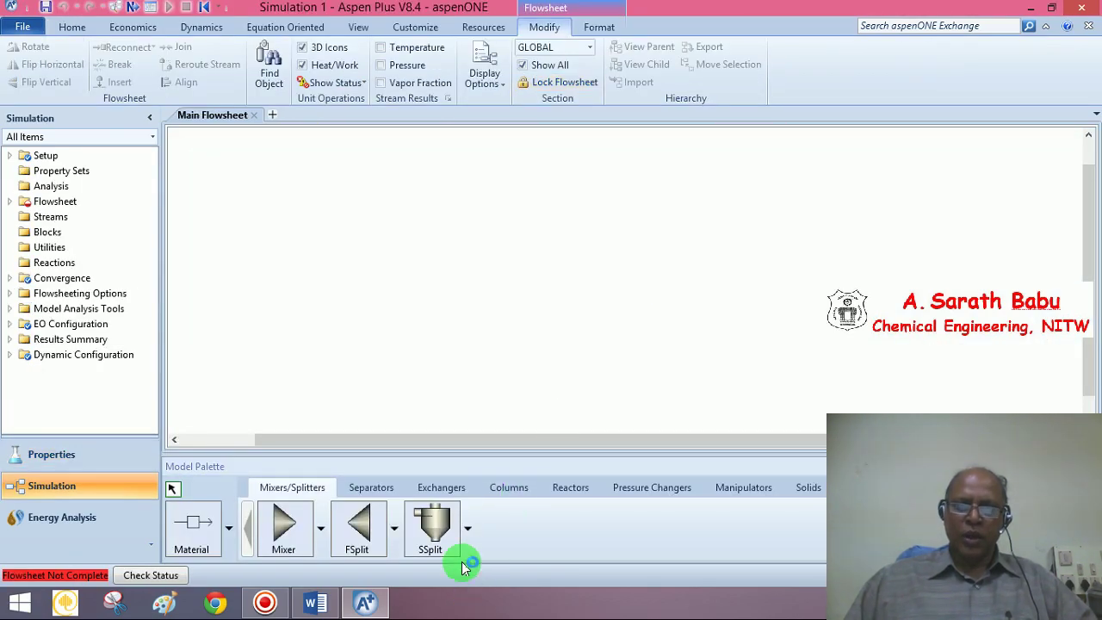
{"action": "left_click", "coordinate": [384, 489]}
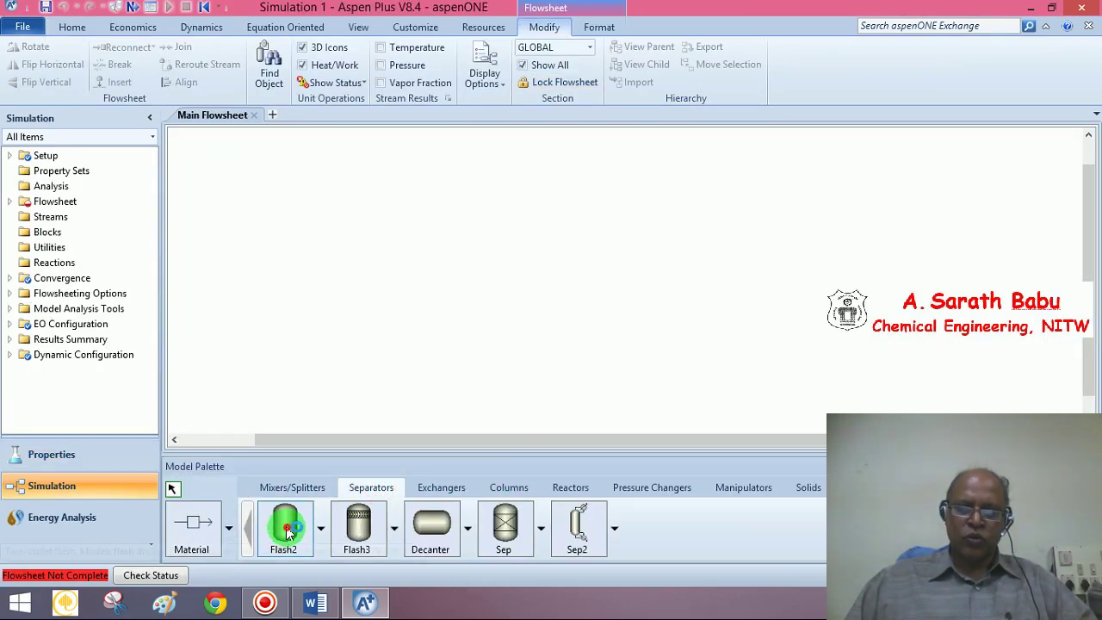
{"action": "left_click", "coordinate": [286, 532]}
{"action": "left_click", "coordinate": [547, 262]}
{"action": "right_click", "coordinate": [556, 215]}
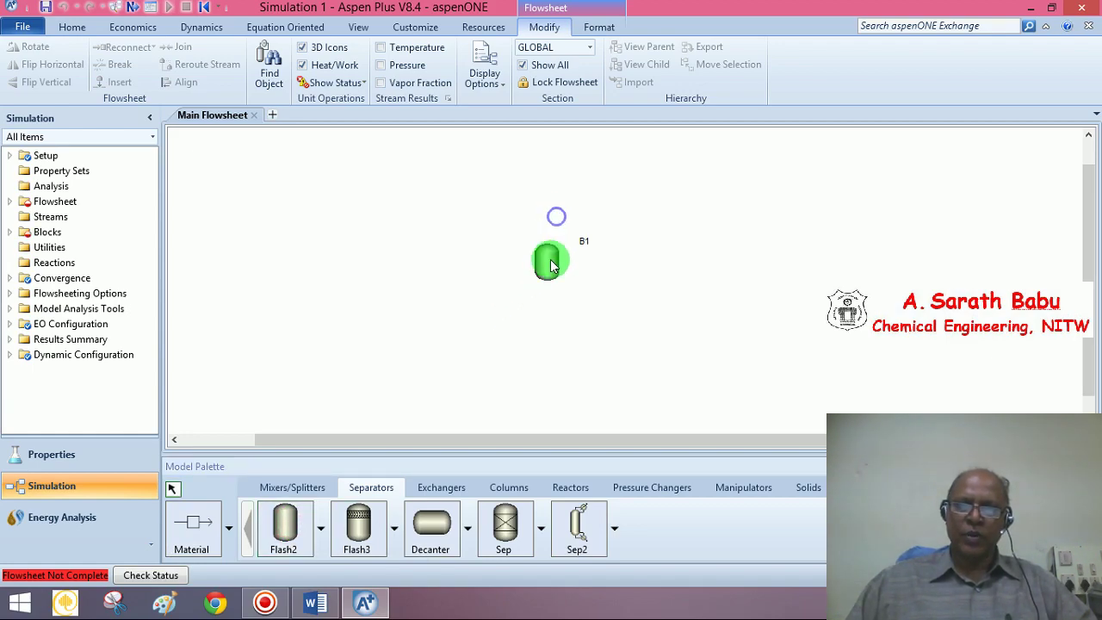
{"action": "left_click", "coordinate": [553, 283]}
{"action": "left_click_drag", "start_coordinate": [557, 278], "coordinate": [554, 315]}
Step: Draw feed stream 1, top vapor outlet 2 and bottom liquid outlet 3 on B1
{"action": "left_click", "coordinate": [201, 521]}
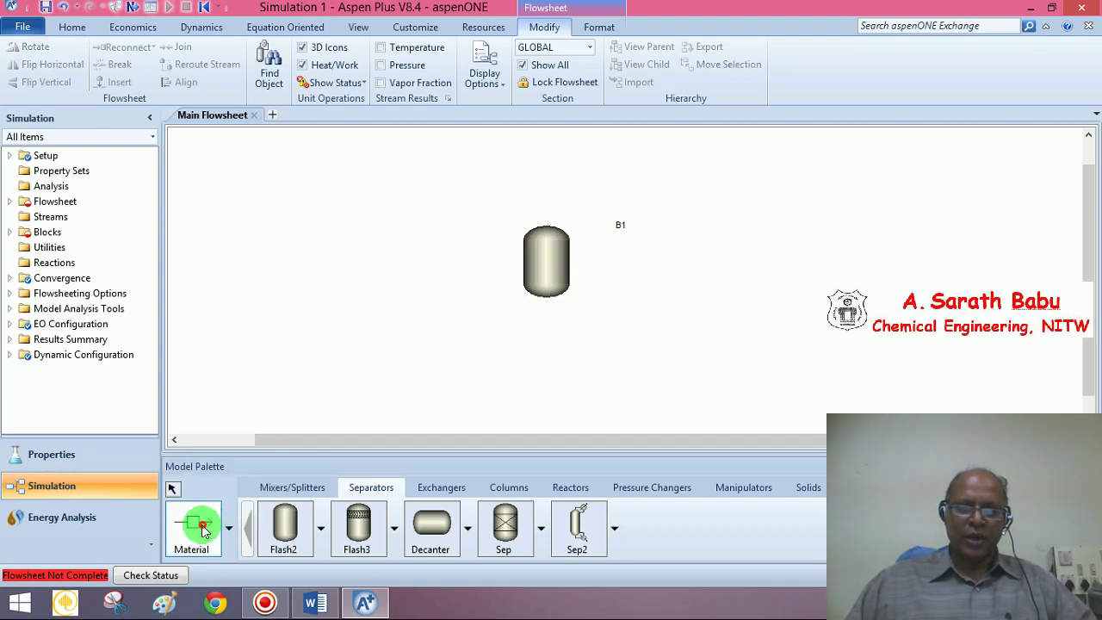
{"action": "mouse_move", "coordinate": [506, 272]}
{"action": "left_mouse_down"}
{"action": "mouse_move", "coordinate": [516, 261]}
{"action": "mouse_move", "coordinate": [379, 262]}
{"action": "left_mouse_up"}
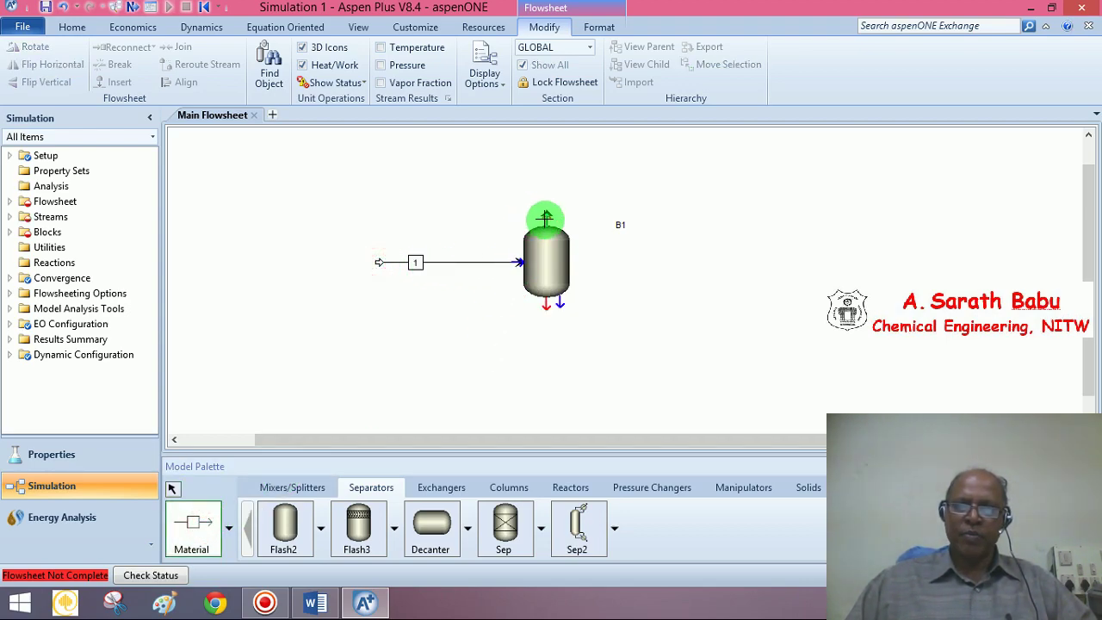
{"action": "mouse_move", "coordinate": [546, 219]}
{"action": "left_mouse_down"}
{"action": "mouse_move", "coordinate": [616, 167]}
{"action": "mouse_move", "coordinate": [704, 178]}
{"action": "left_mouse_up"}
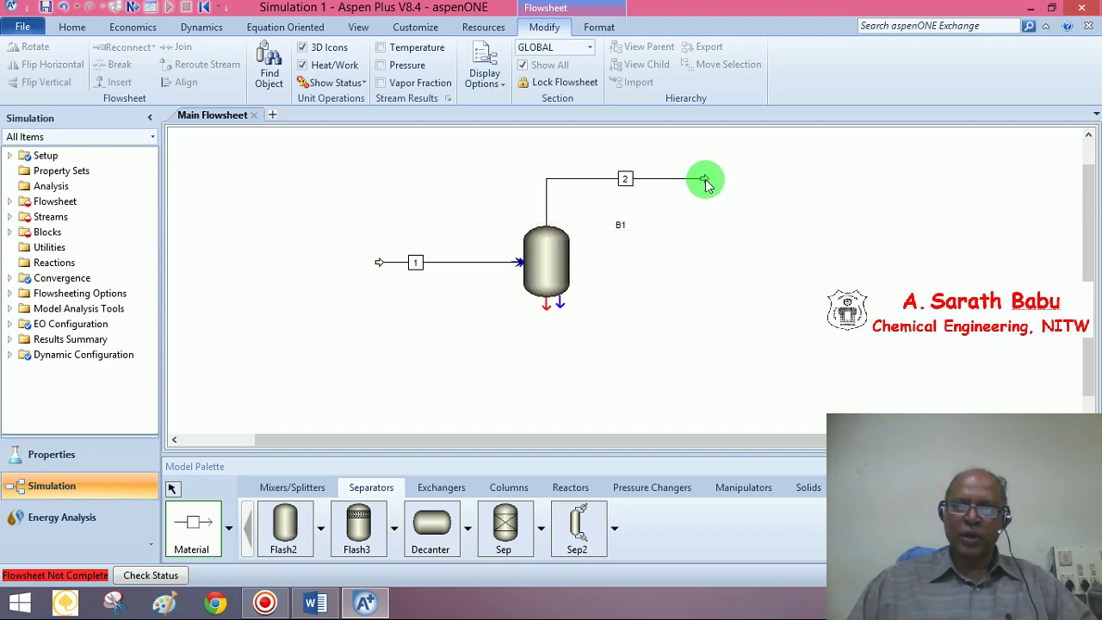
{"action": "left_click_drag", "start_coordinate": [546, 303], "coordinate": [714, 353]}
{"action": "left_click", "coordinate": [718, 249]}
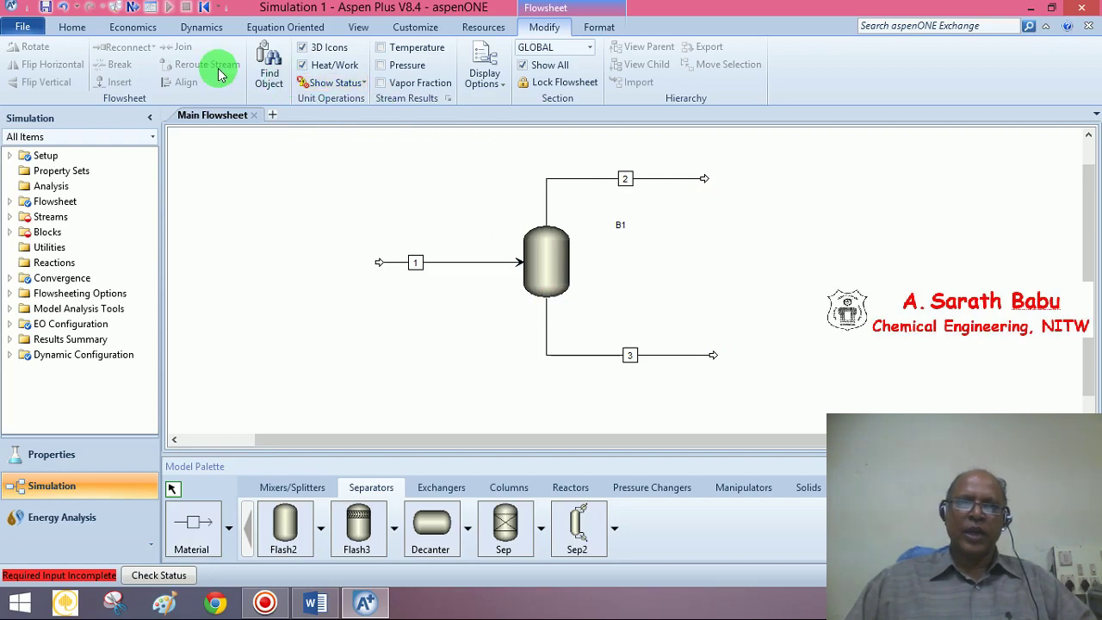
{"action": "left_click", "coordinate": [131, 7]}
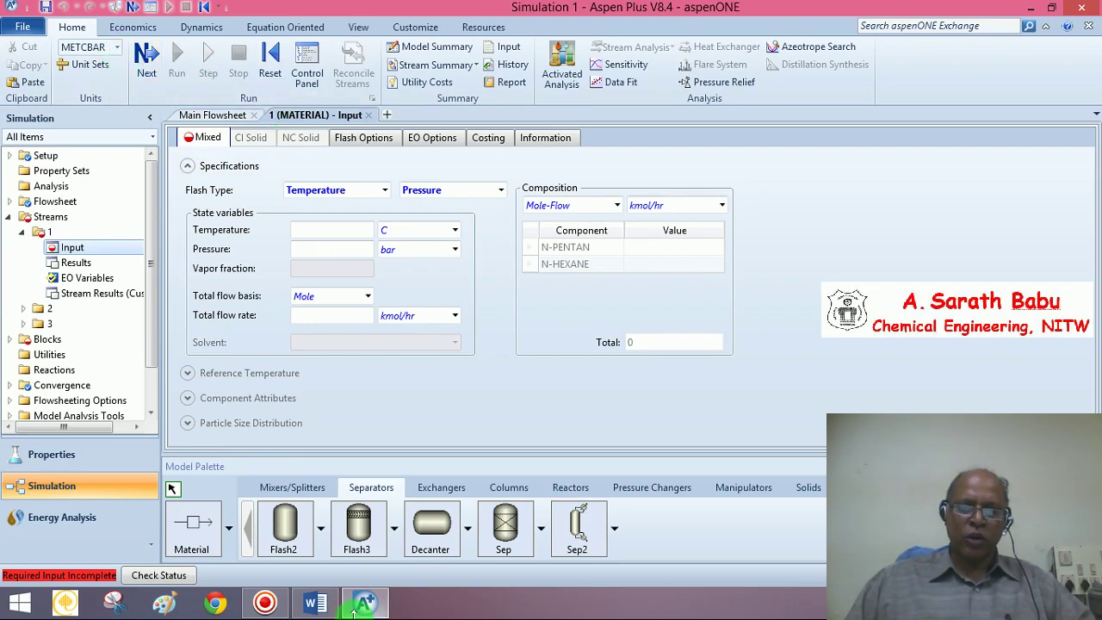
Step: Switch to ENG units and enter the feed's 130 F, 73.5 psia and 1 lbmol/hr flow
{"action": "left_click", "coordinate": [315, 603]}
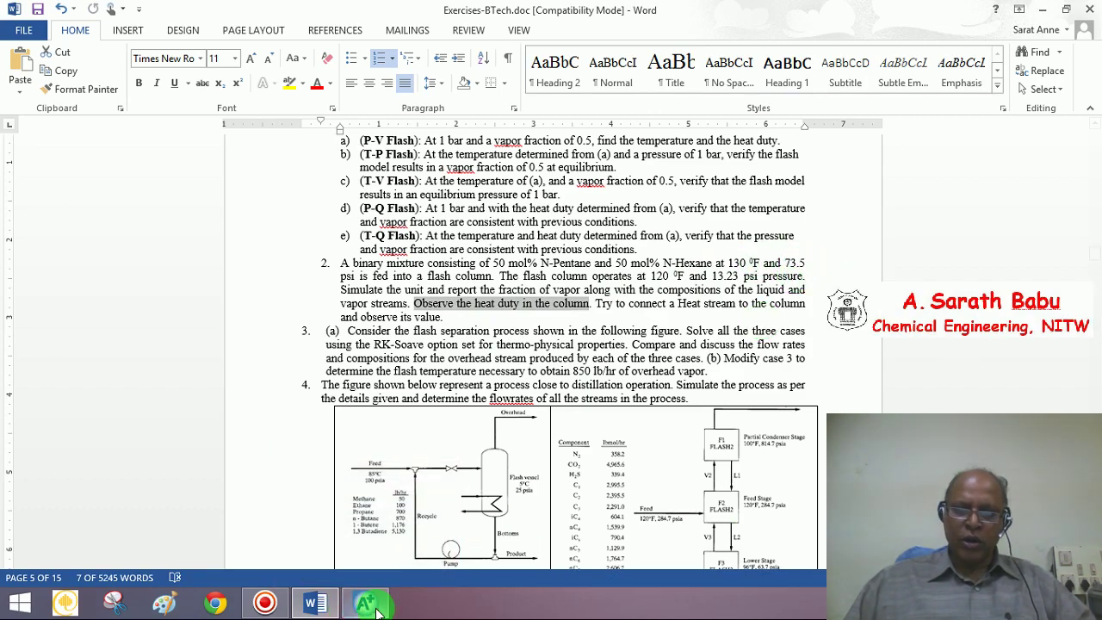
{"action": "left_click", "coordinate": [366, 603]}
{"action": "left_click", "coordinate": [116, 46]}
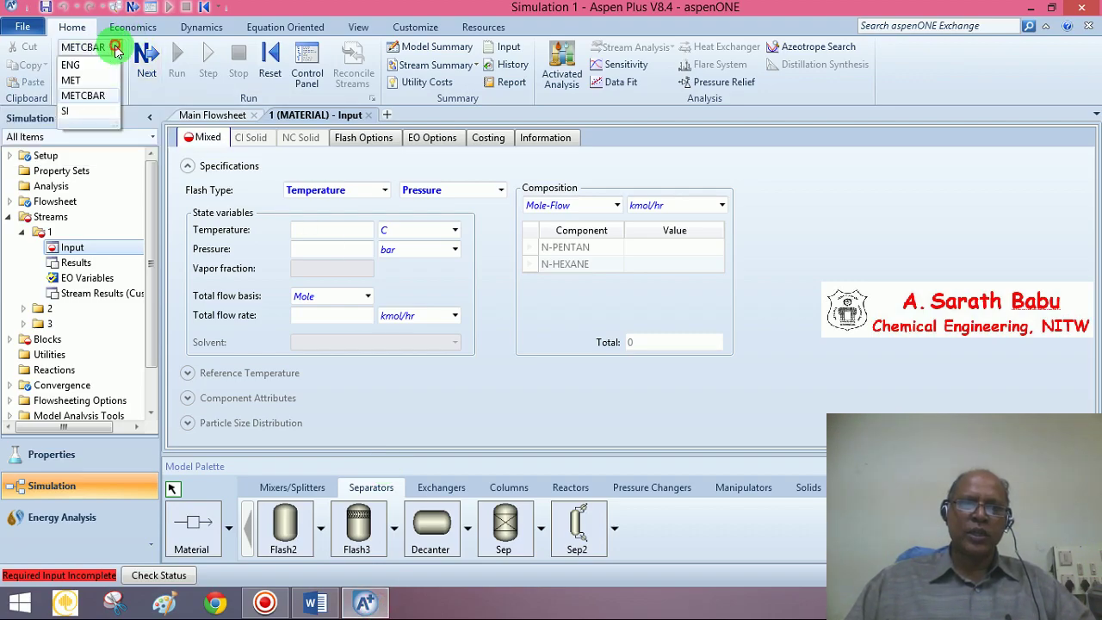
{"action": "left_click", "coordinate": [86, 64]}
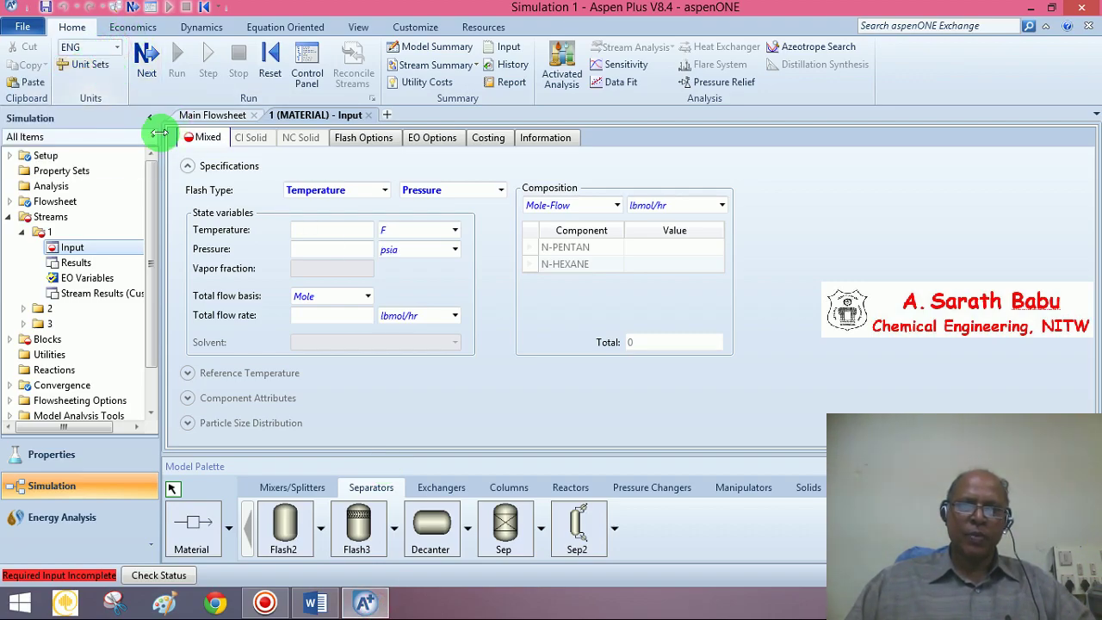
{"action": "type", "text": "130"}
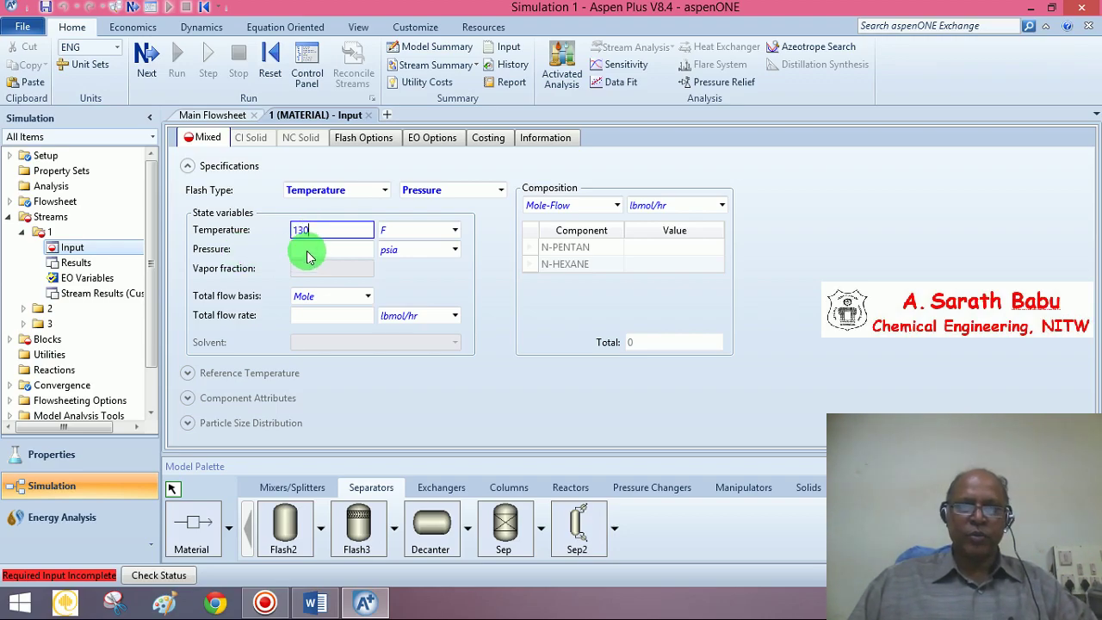
{"action": "type", "text": "7"}
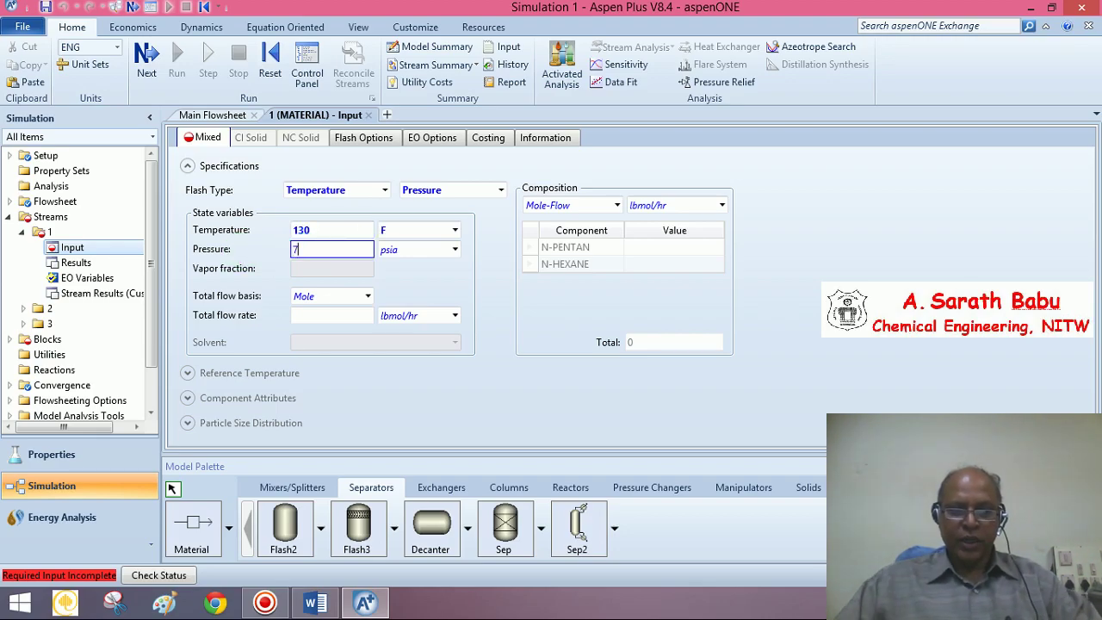
{"action": "type", "text": "3"}
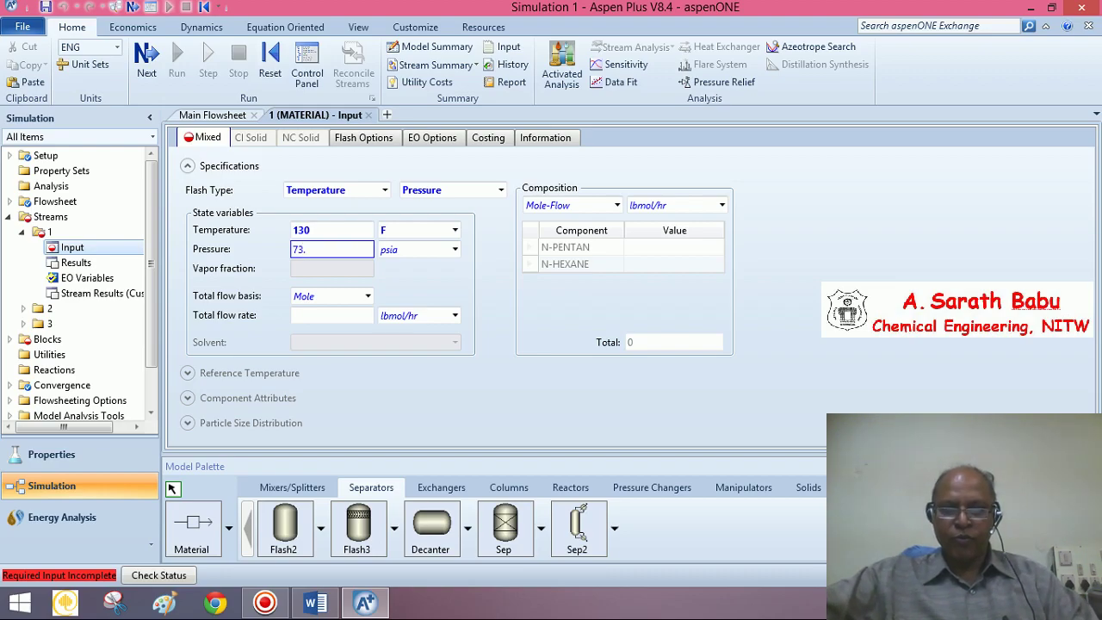
{"action": "type", "text": ".5"}
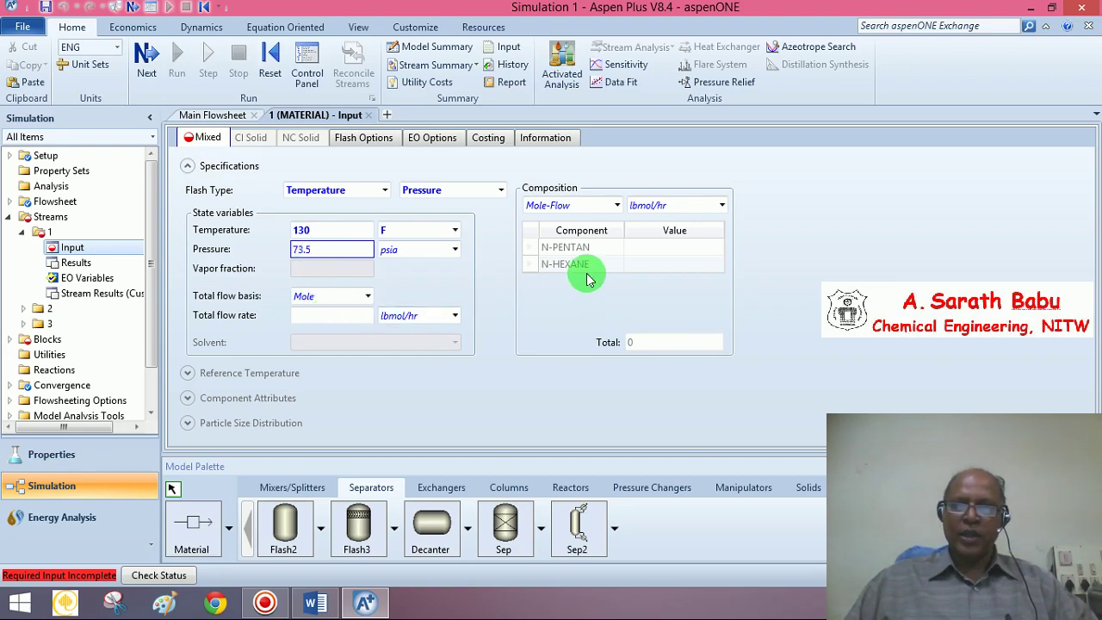
{"action": "left_click", "coordinate": [322, 317]}
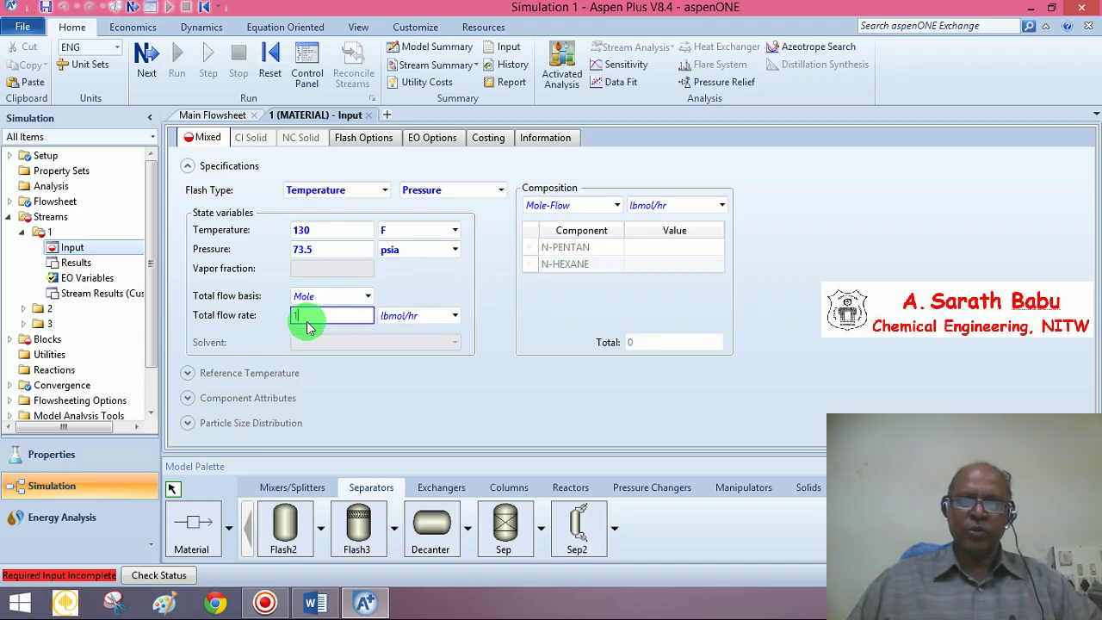
Step: Set the feed composition to Mole-Frac with 0.5 n-pentane and 0.5 n-hexane
{"action": "left_click", "coordinate": [618, 206]}
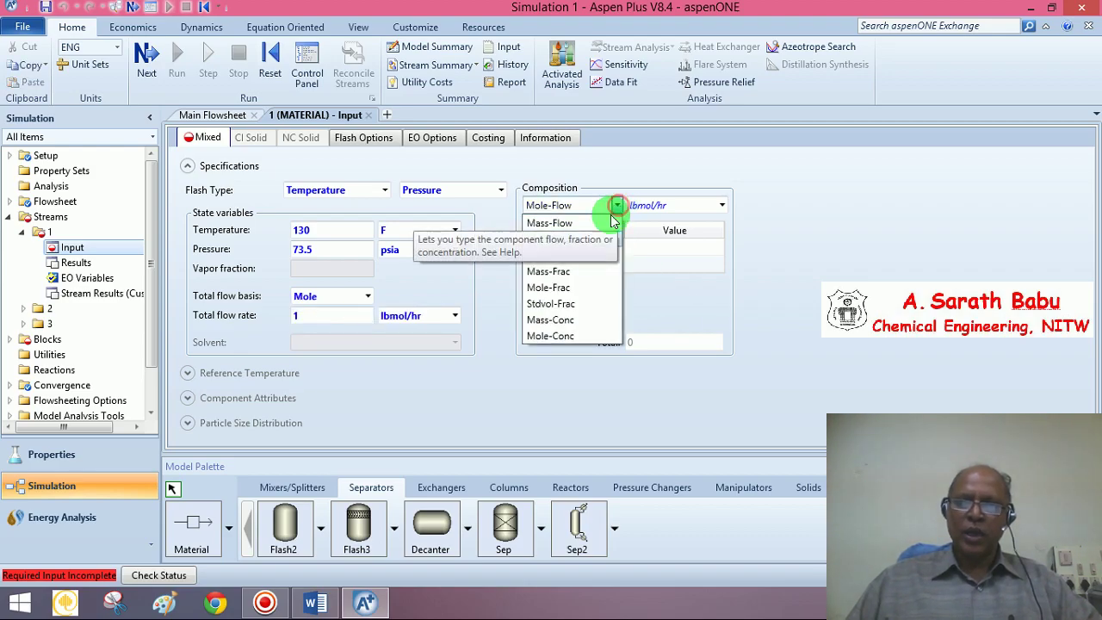
{"action": "left_click", "coordinate": [567, 291]}
{"action": "left_click", "coordinate": [315, 602]}
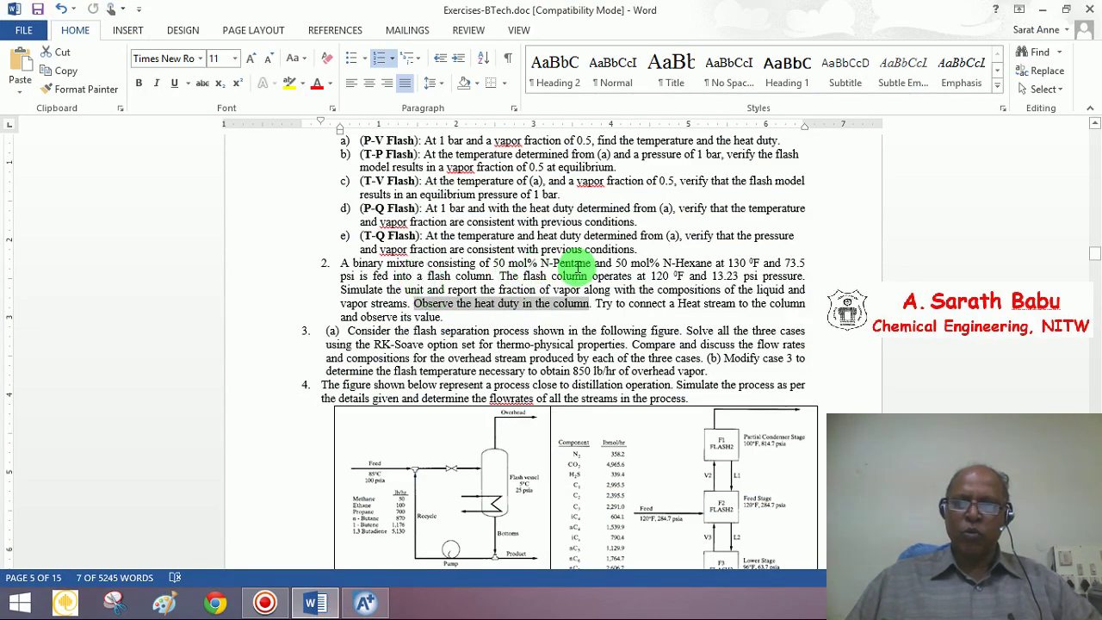
{"action": "left_click", "coordinate": [365, 602]}
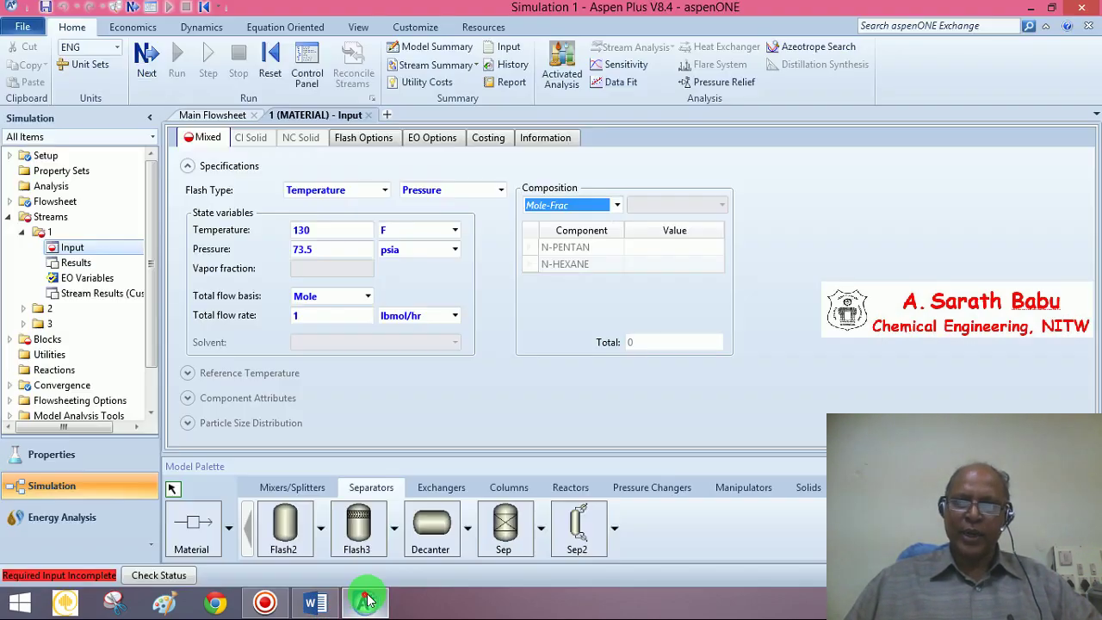
{"action": "left_click", "coordinate": [667, 246]}
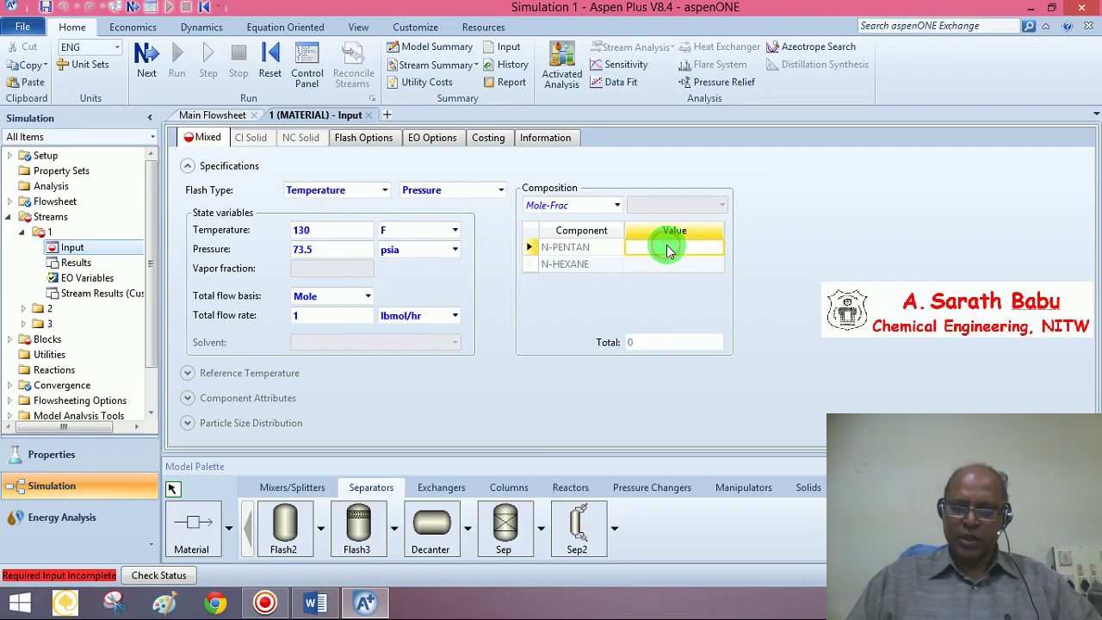
{"action": "type", "text": "0.5"}
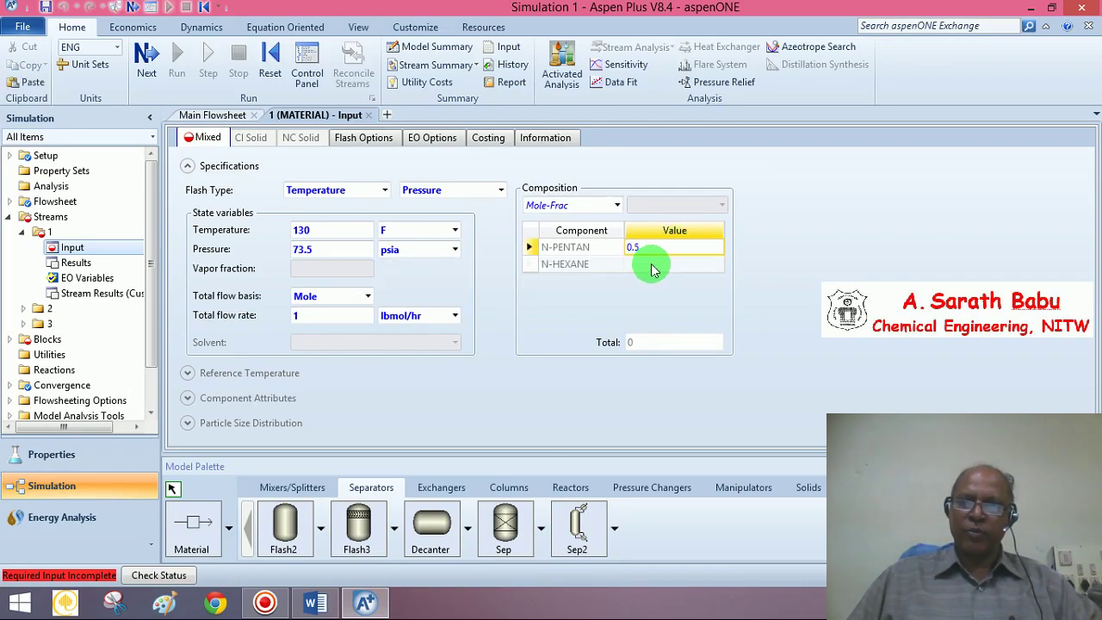
{"action": "left_click", "coordinate": [650, 267]}
{"action": "type", "text": "0.5"}
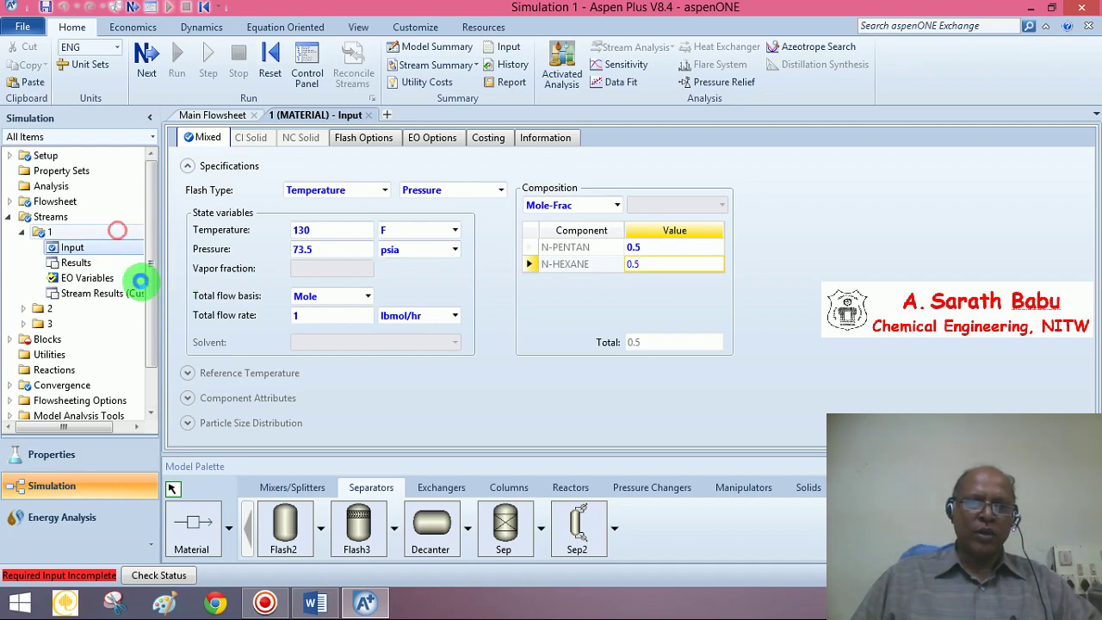
{"action": "left_click", "coordinate": [59, 328]}
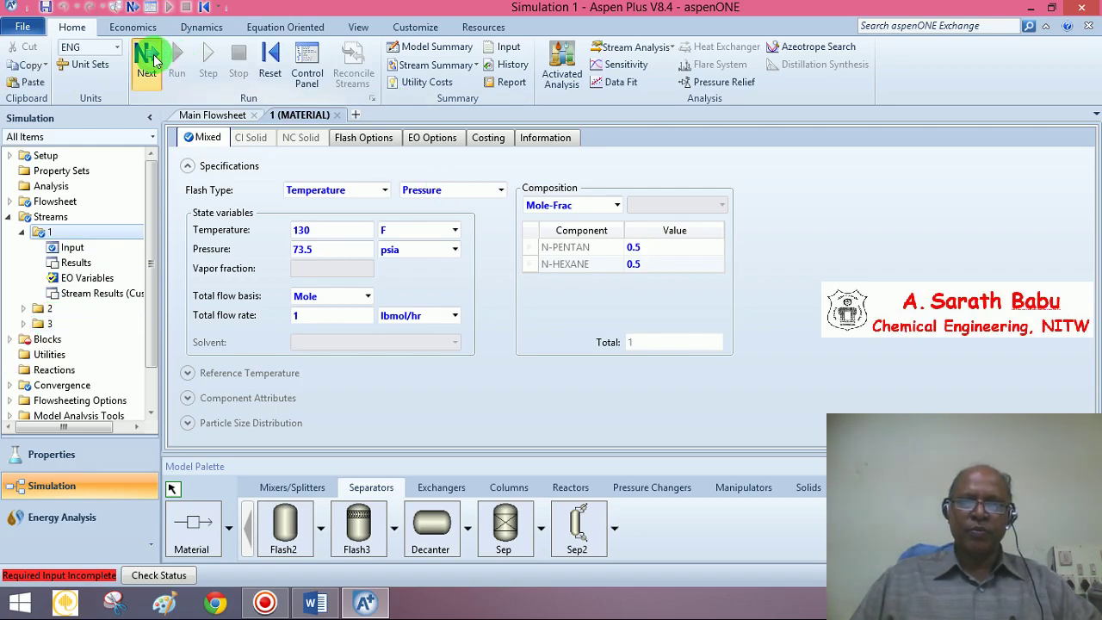
Step: Give flash block B1 a temperature of 120 F and a pressure of 13.23 psia
{"action": "left_click", "coordinate": [148, 58]}
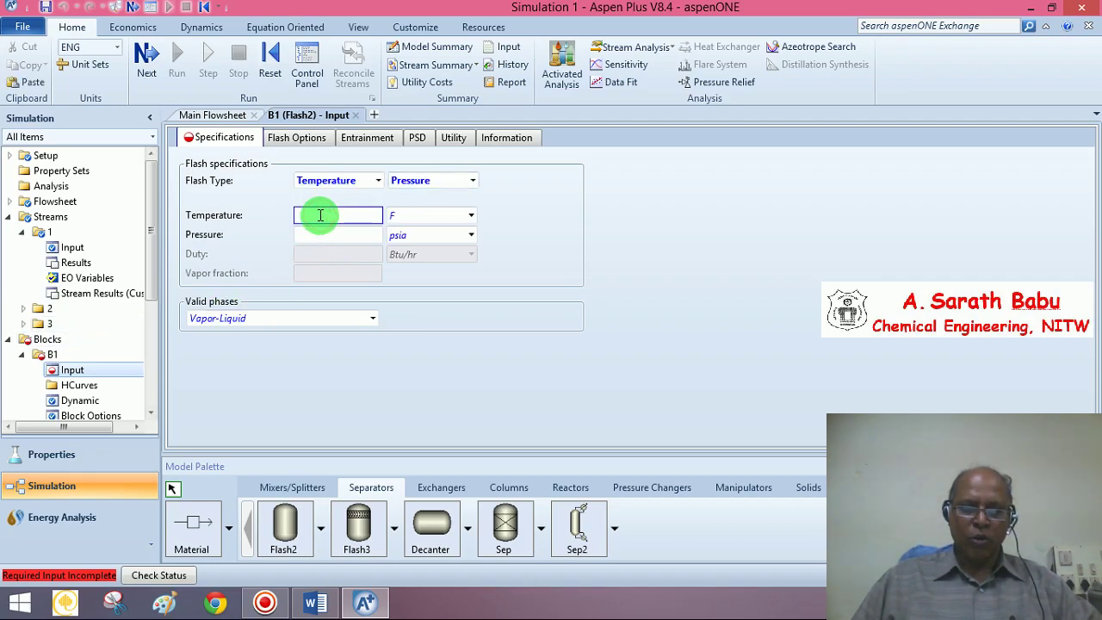
{"action": "type", "text": "120"}
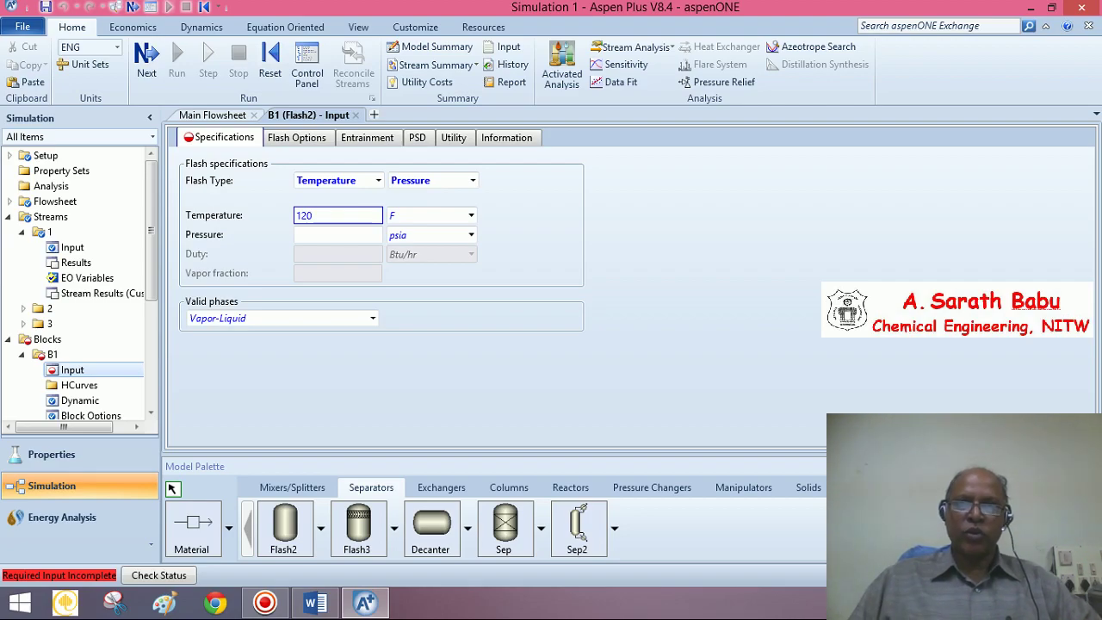
{"action": "left_click", "coordinate": [300, 241]}
{"action": "type", "text": "1"}
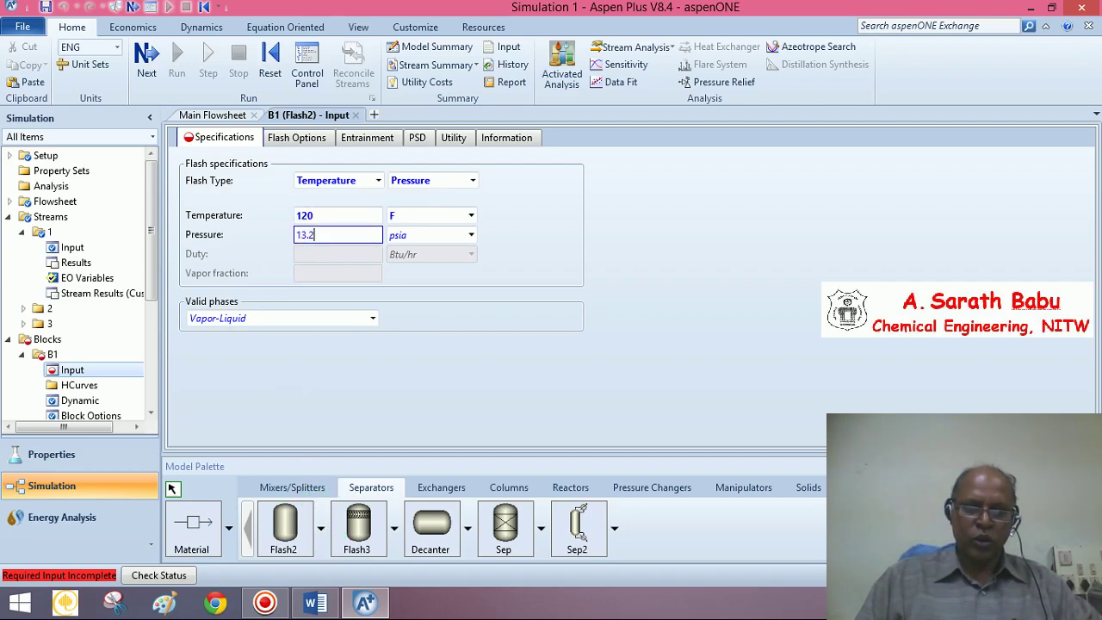
{"action": "type", "text": "3.2"}
{"action": "left_click", "coordinate": [315, 603]}
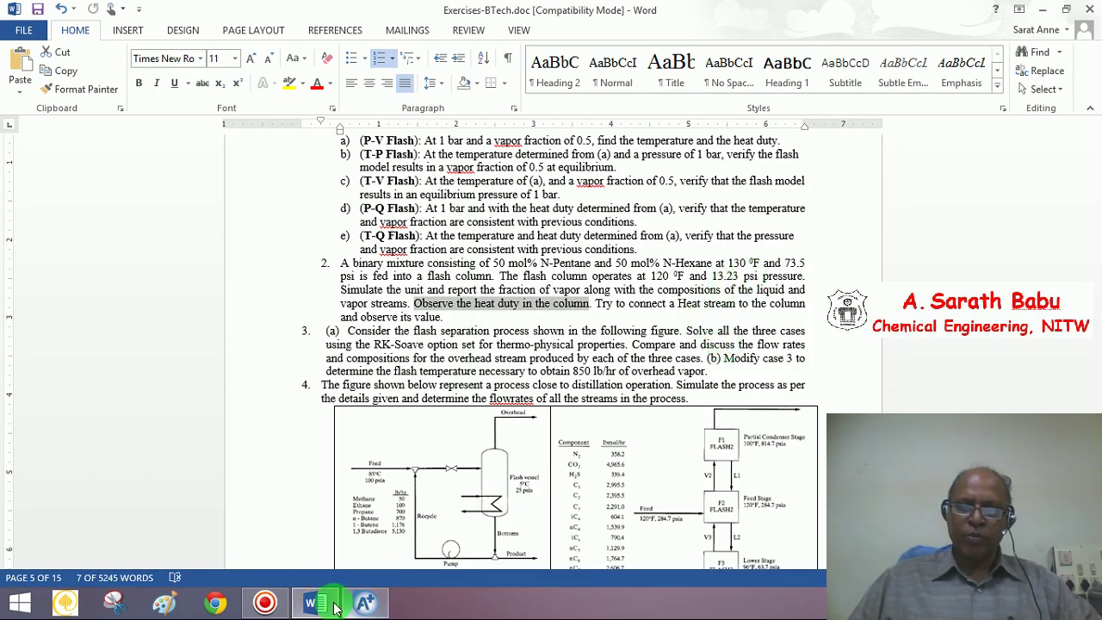
{"action": "left_click", "coordinate": [365, 602]}
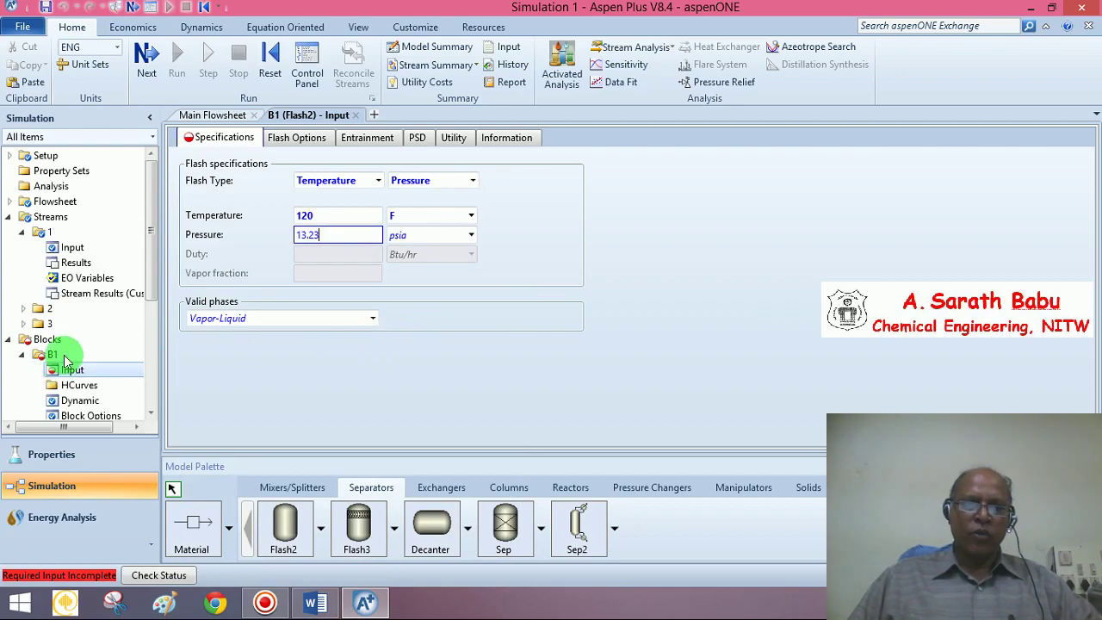
Step: Commit the flash pressure, run the simulation, and dismiss the Economic Analysis popup
{"action": "left_click", "coordinate": [595, 350]}
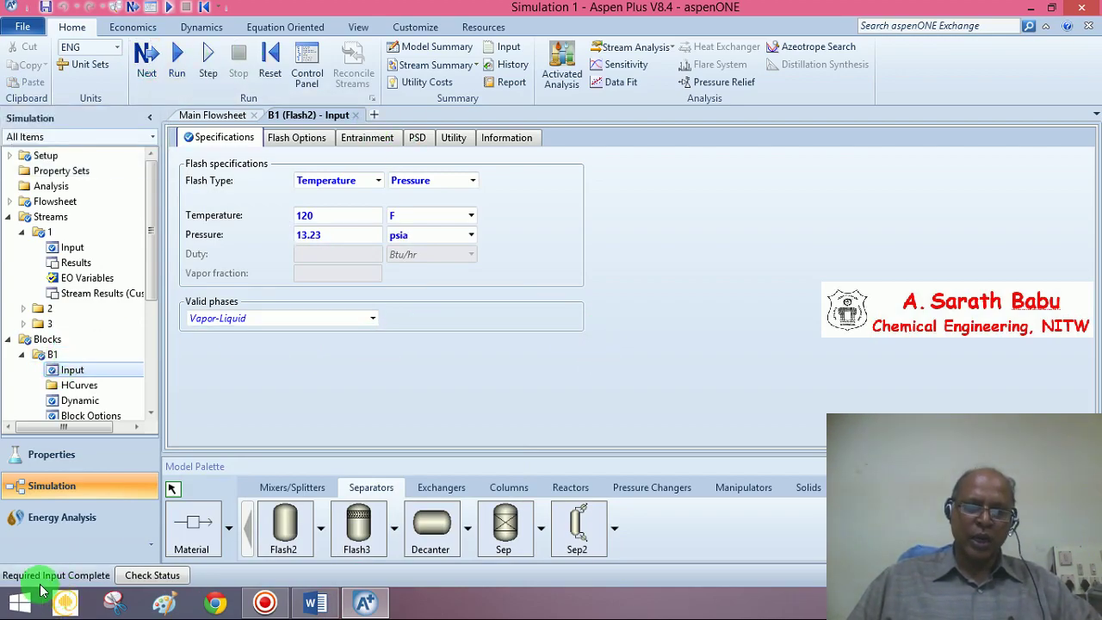
{"action": "left_click", "coordinate": [145, 53]}
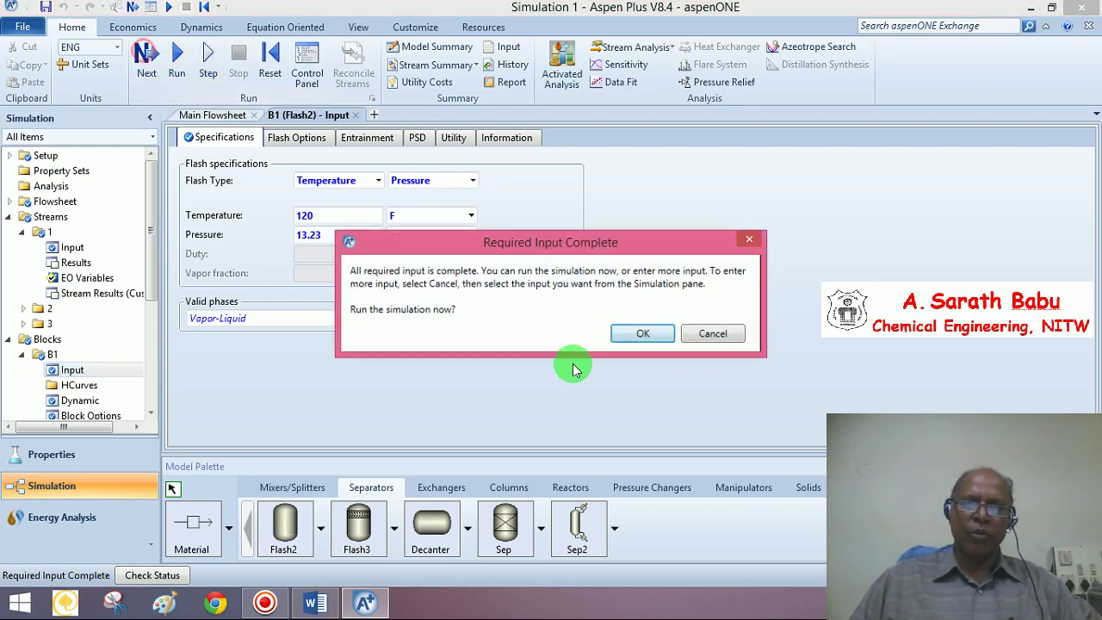
{"action": "left_click", "coordinate": [645, 332]}
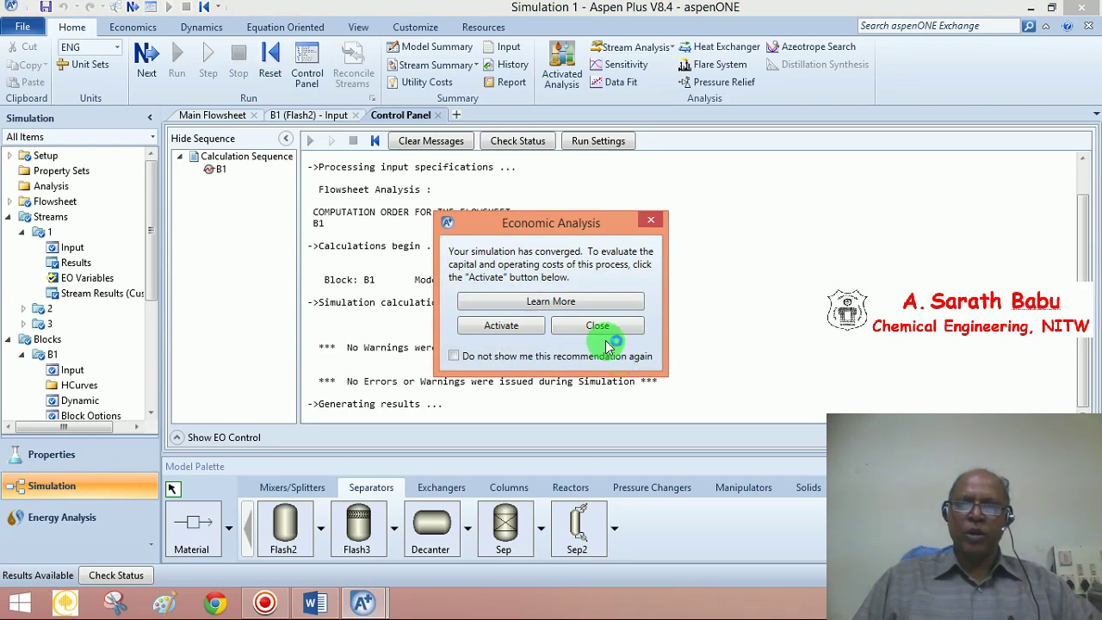
{"action": "left_click", "coordinate": [603, 327]}
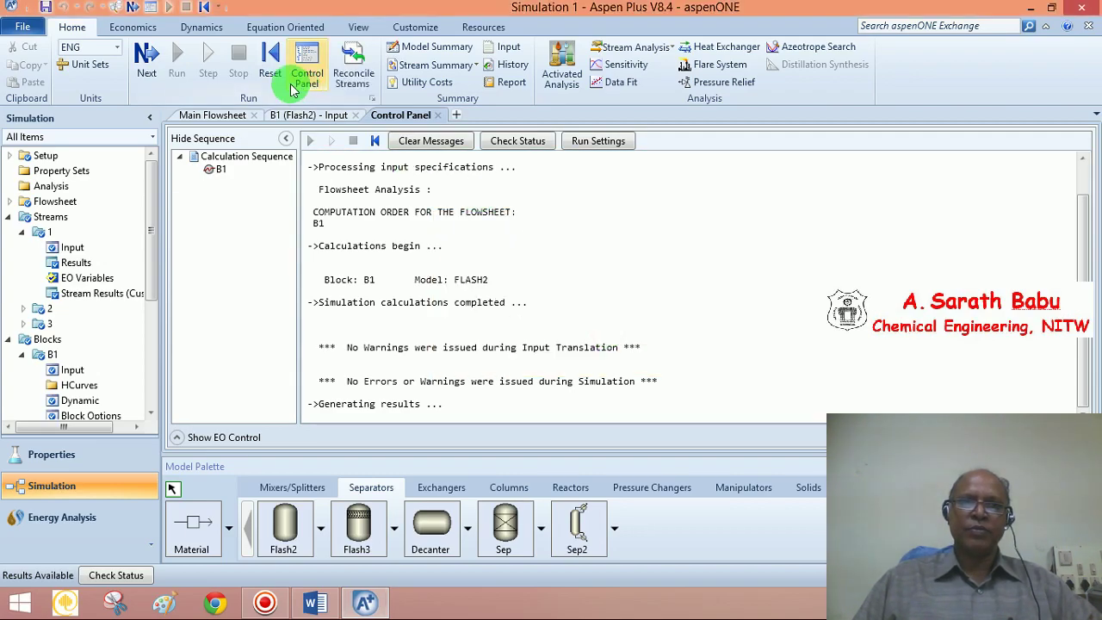
Step: Open the Stream Summary and check stream 2 at 0.303893 and stream 3 at 0.696107 lbmol/hr
{"action": "left_click", "coordinate": [460, 66]}
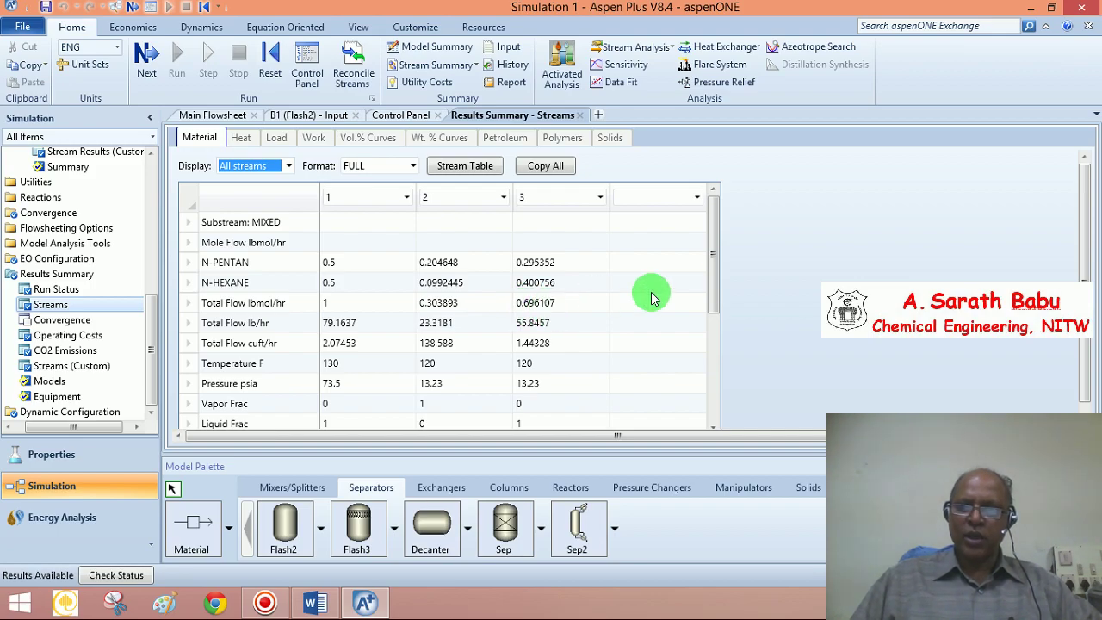
{"action": "left_click_drag", "start_coordinate": [712, 269], "coordinate": [713, 303]}
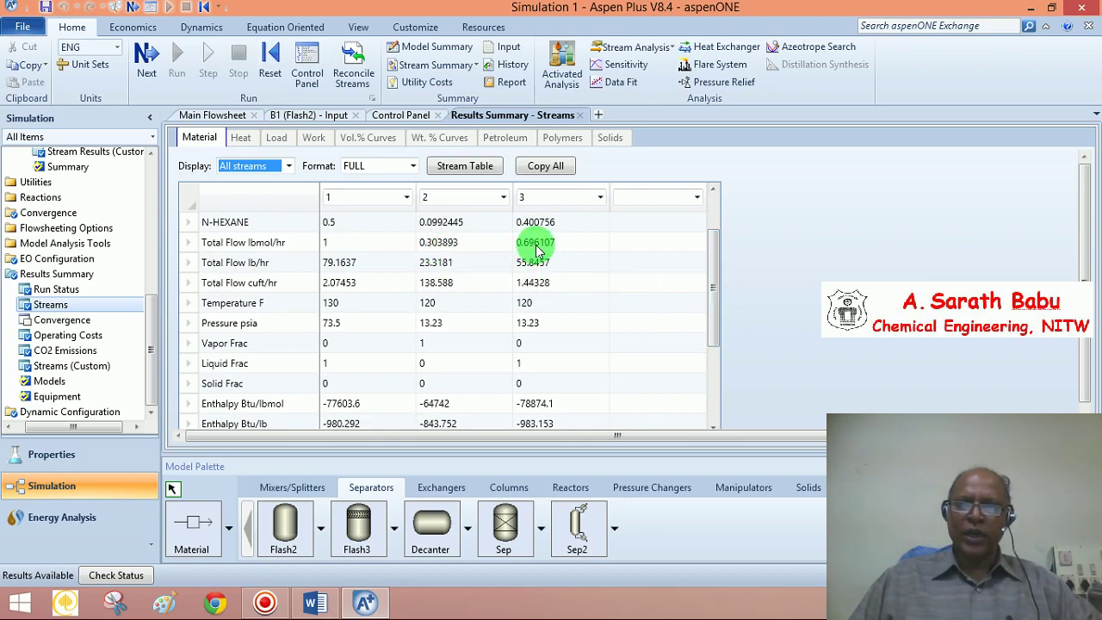
{"action": "left_click_drag", "start_coordinate": [713, 283], "coordinate": [709, 234]}
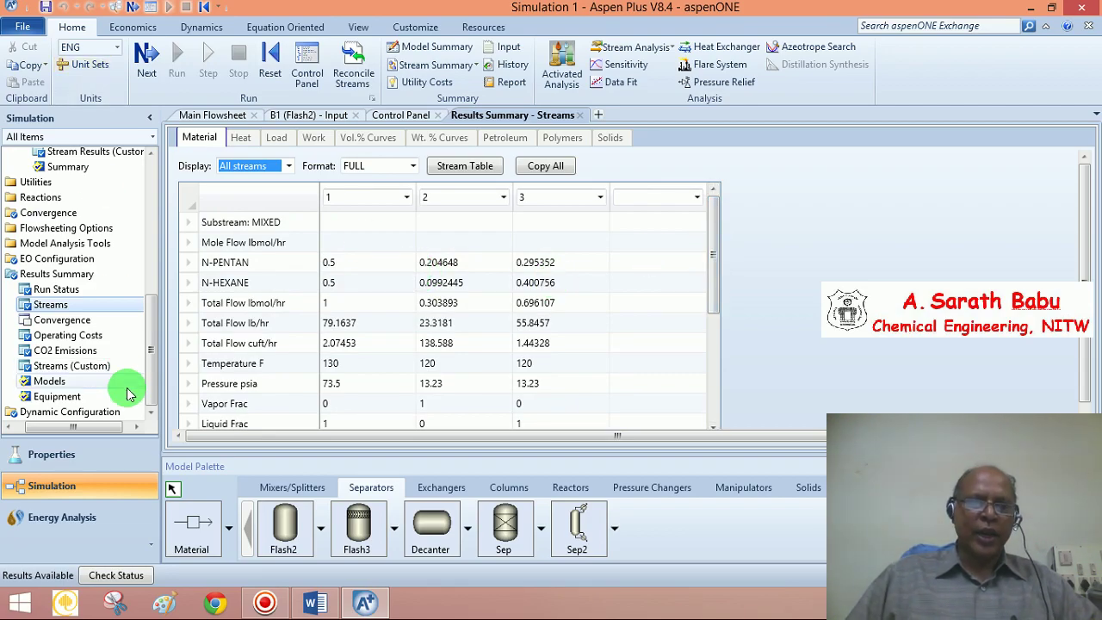
{"action": "left_click_drag", "start_coordinate": [113, 426], "coordinate": [51, 429]}
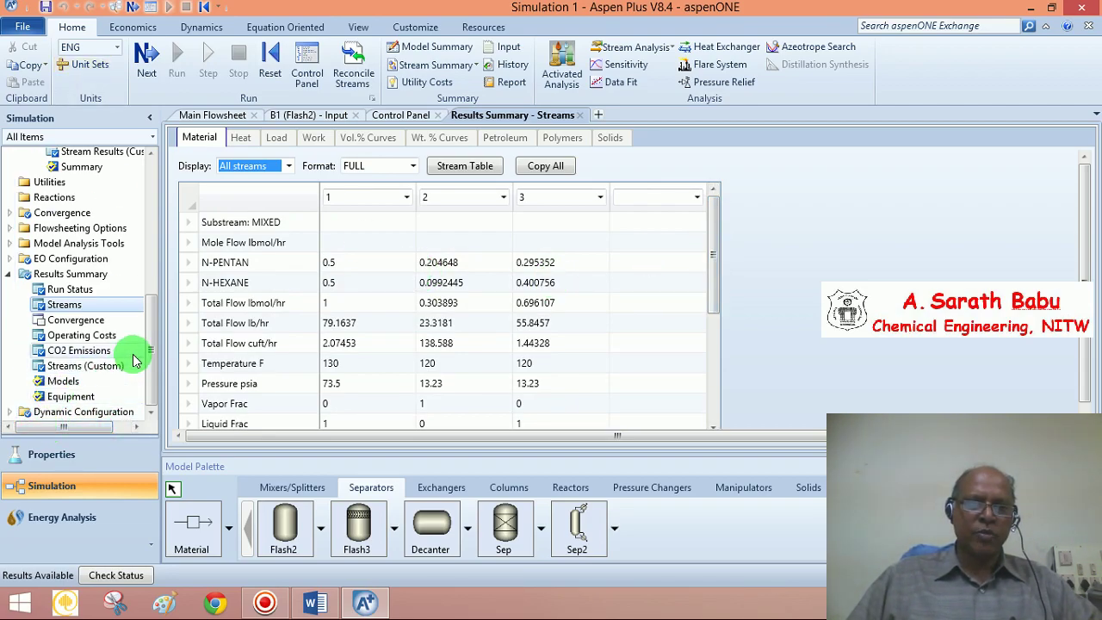
{"action": "left_click_drag", "start_coordinate": [147, 341], "coordinate": [160, 185]}
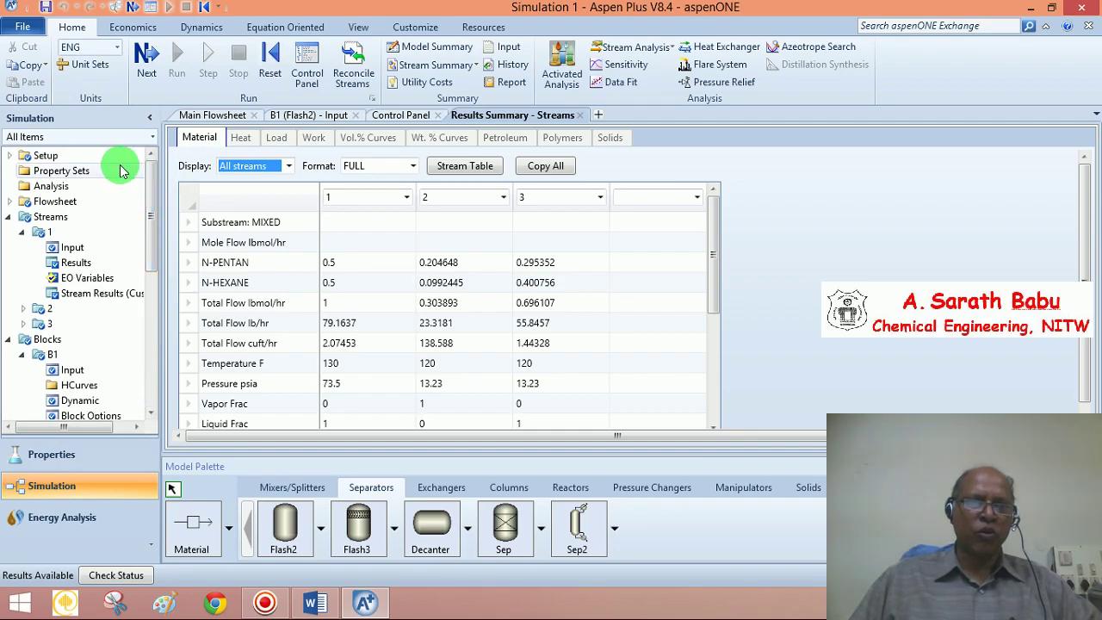
Step: Include mole fractions in the Setup stream report options
{"action": "left_click", "coordinate": [9, 155]}
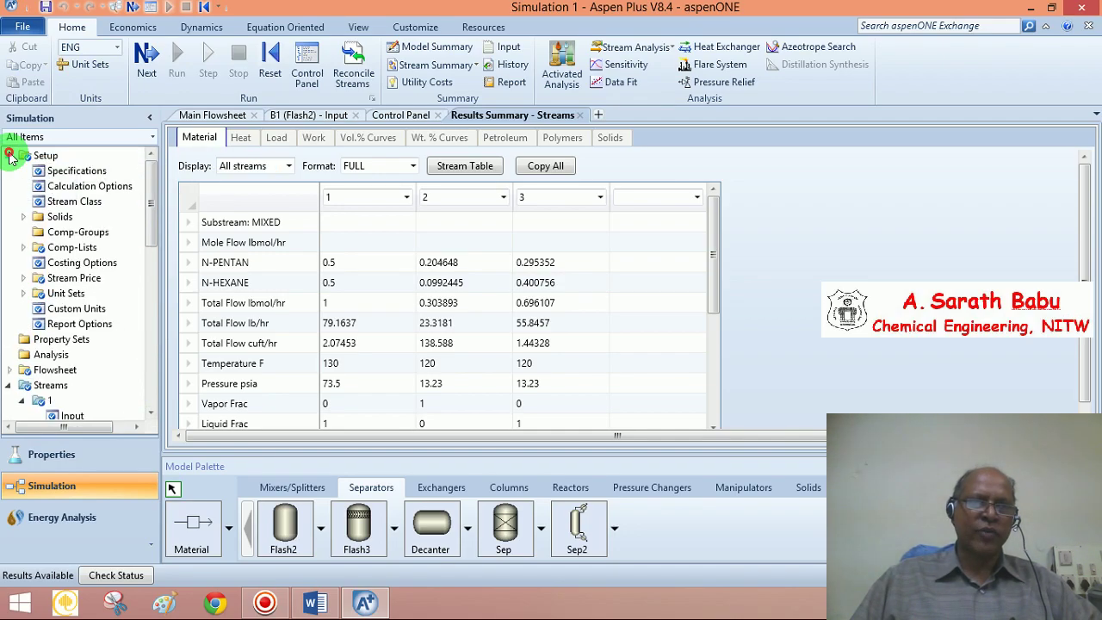
{"action": "left_click", "coordinate": [59, 329]}
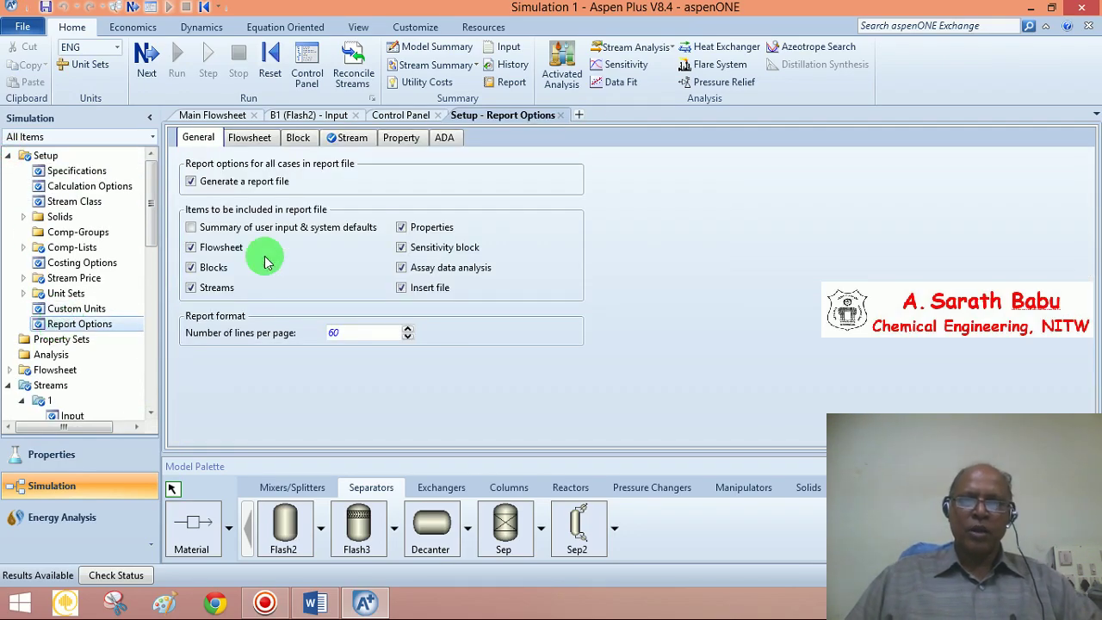
{"action": "left_click", "coordinate": [348, 138]}
{"action": "left_click", "coordinate": [307, 237]}
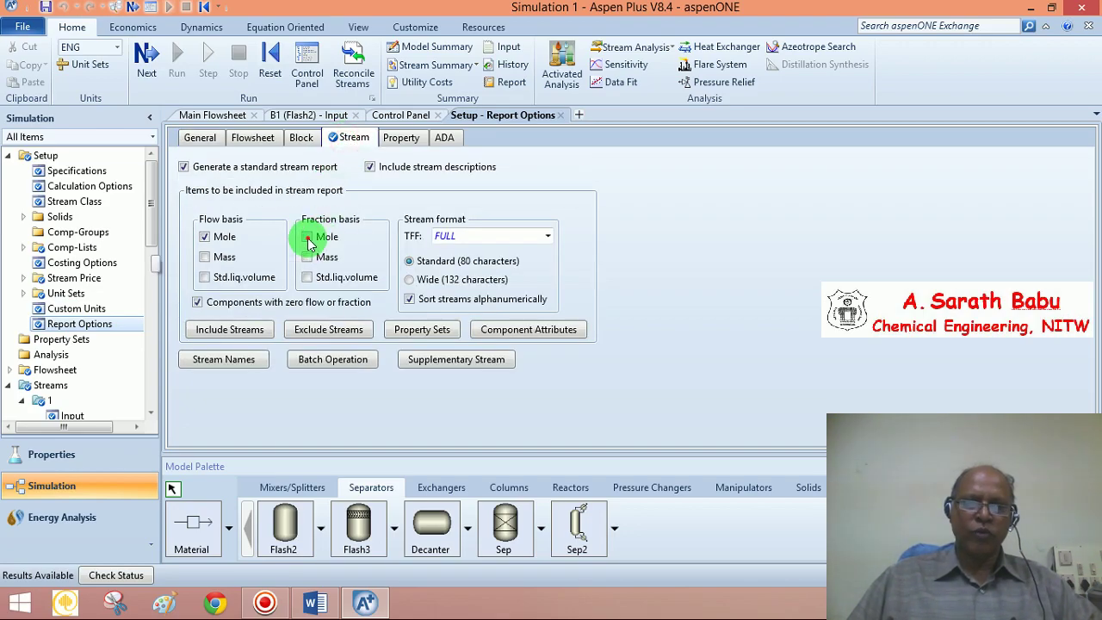
Step: Rerun the simulation and display the stream results table with component mole fractions
{"action": "left_click", "coordinate": [145, 51]}
{"action": "left_click", "coordinate": [639, 333]}
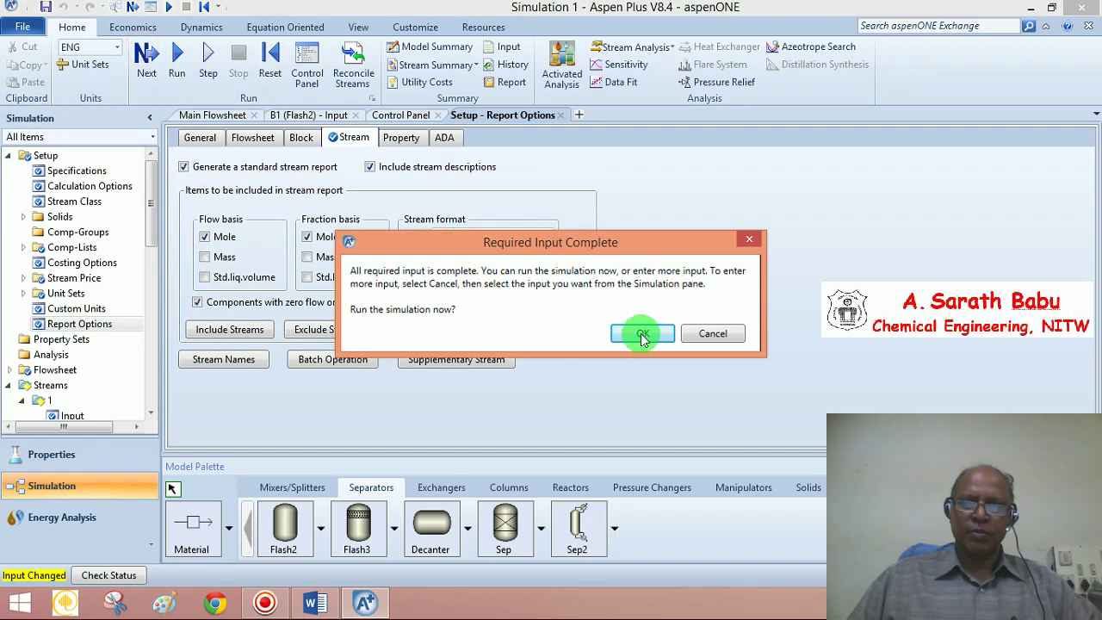
{"action": "left_click", "coordinate": [589, 328]}
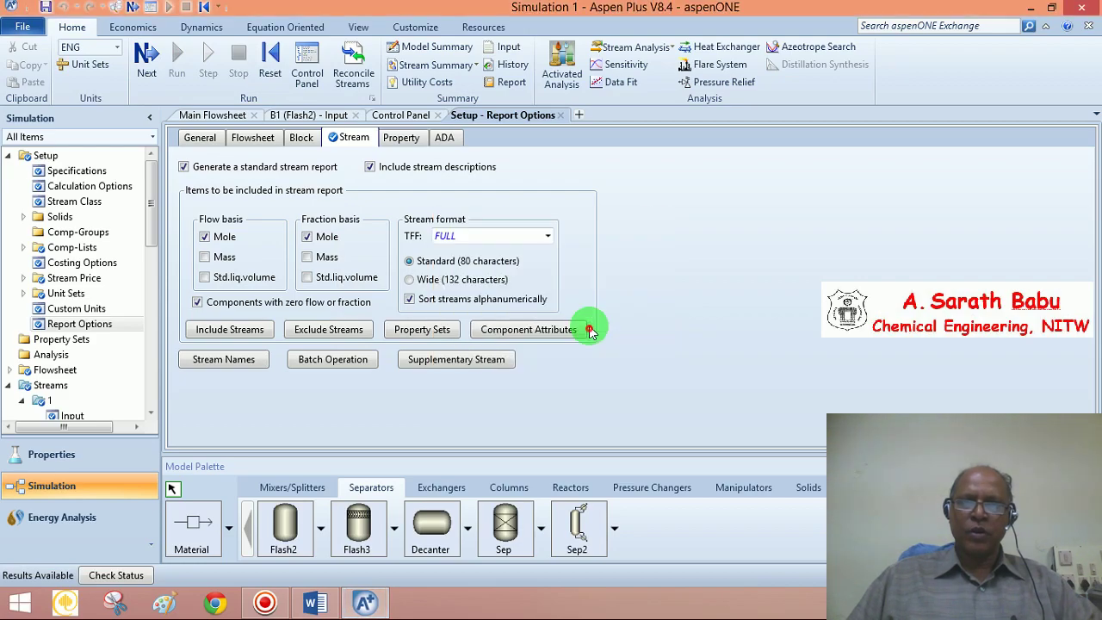
{"action": "left_click", "coordinate": [425, 68]}
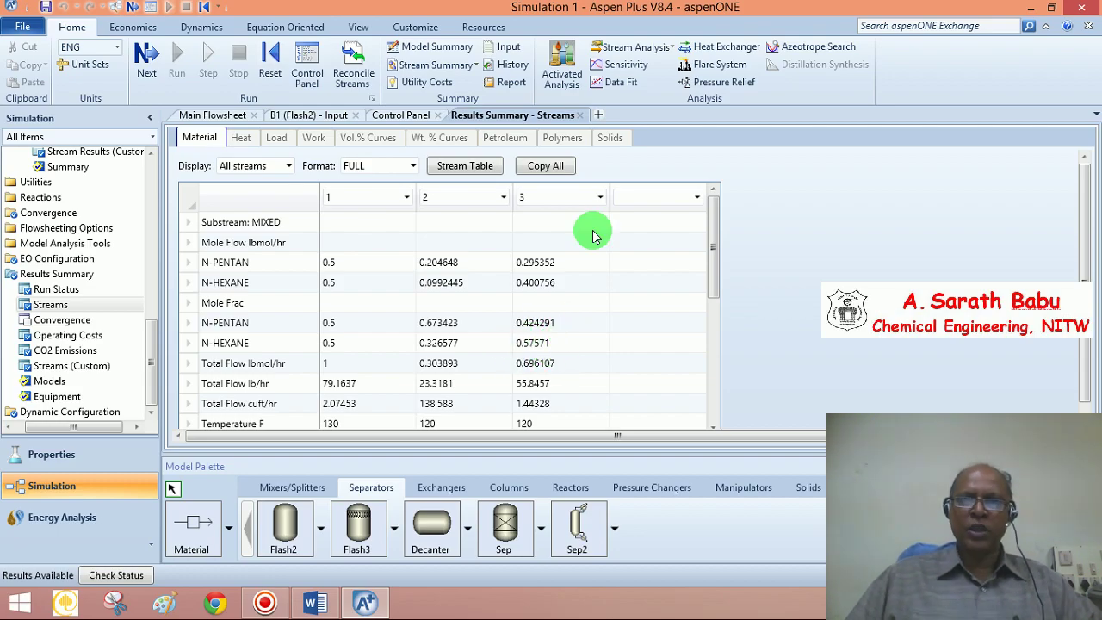
Step: Close the stream results, run log and B1 input tabs
{"action": "left_click", "coordinate": [580, 115]}
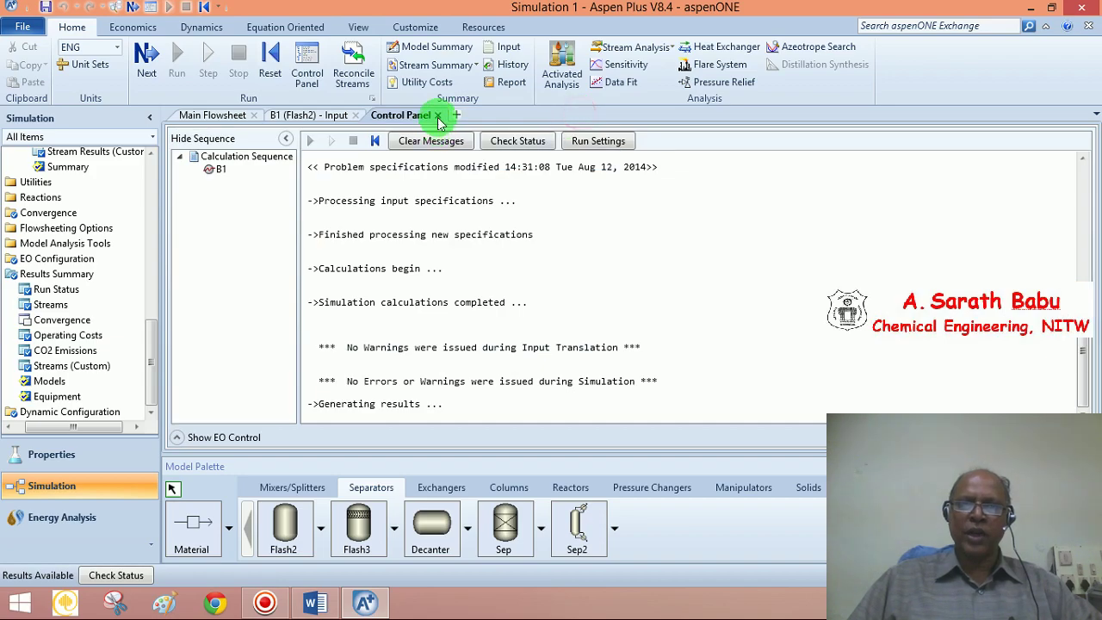
{"action": "left_click", "coordinate": [438, 117]}
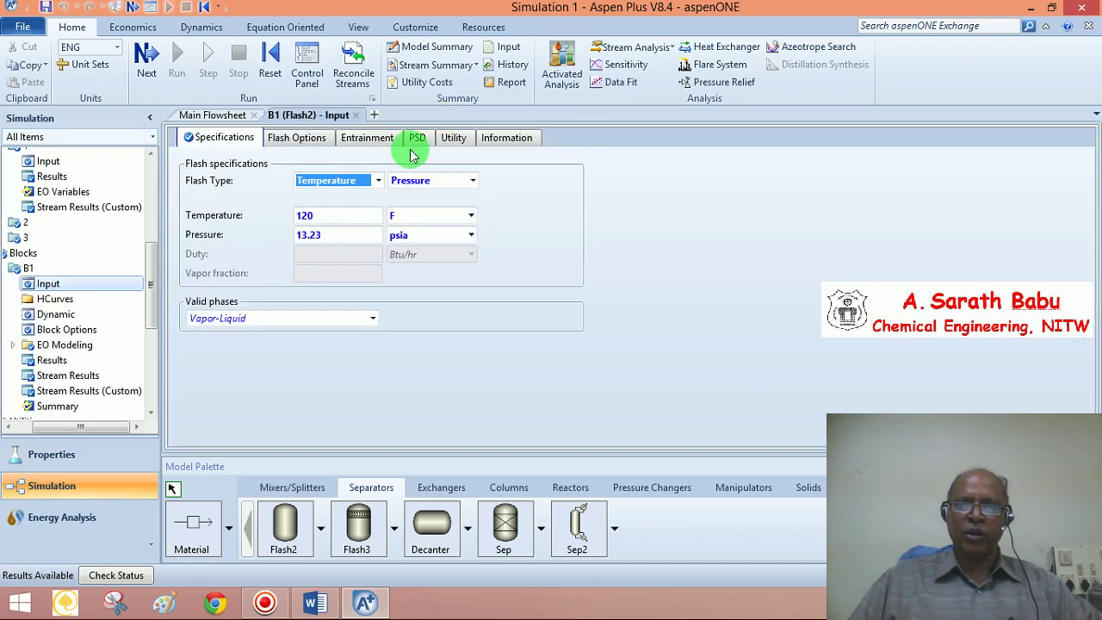
{"action": "left_click", "coordinate": [354, 114]}
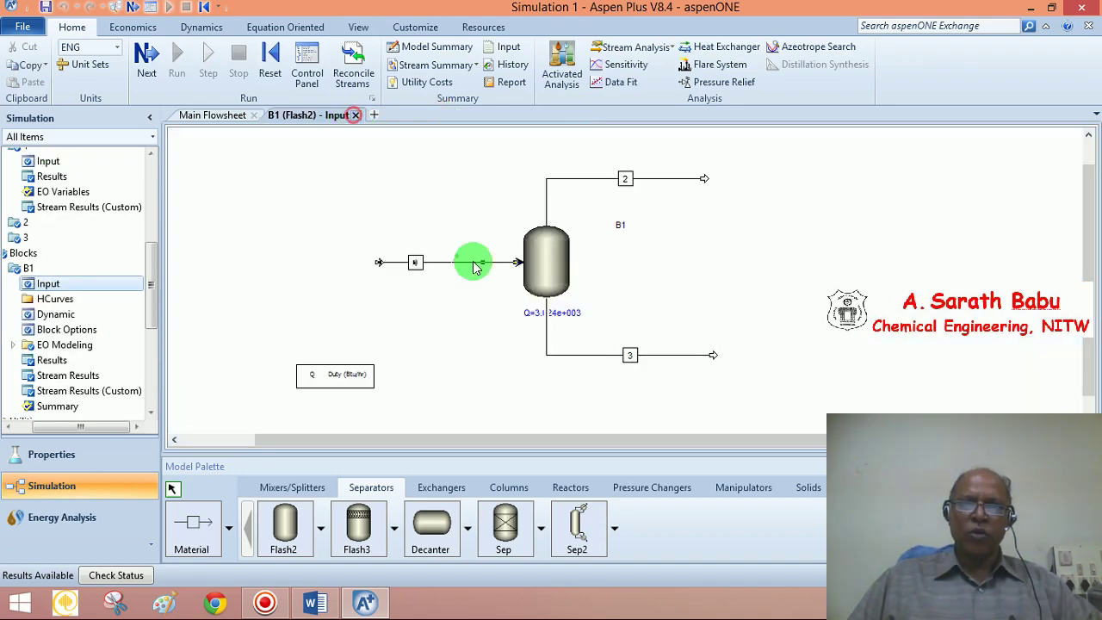
Step: Move B1's Q=3.024e+003 duty label to the left of the block's base
{"action": "right_click", "coordinate": [548, 260]}
{"action": "left_click", "coordinate": [688, 247]}
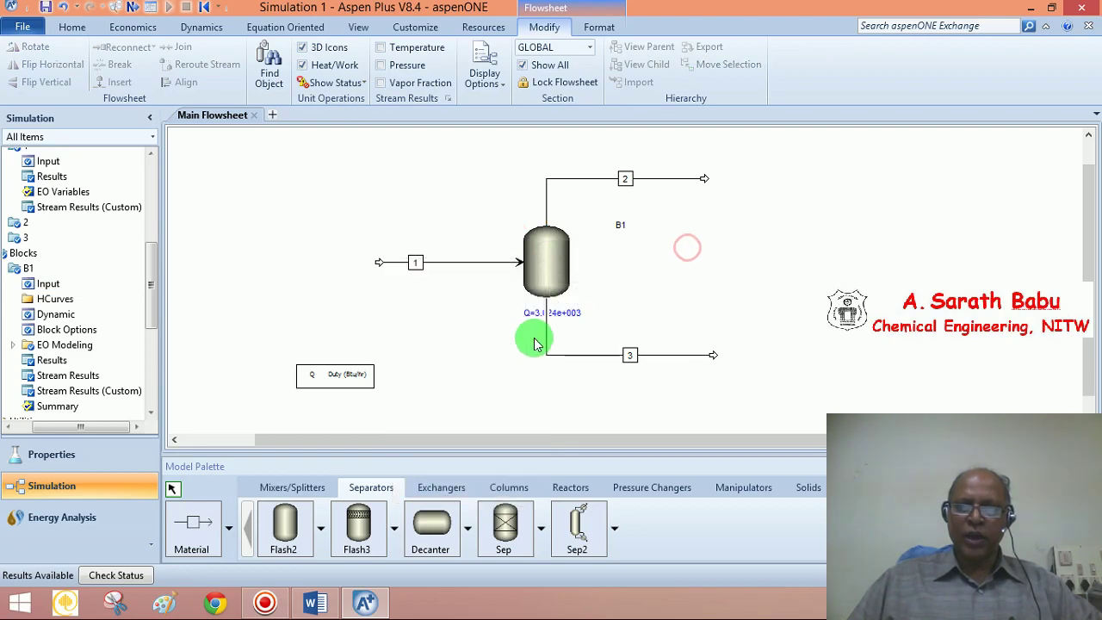
{"action": "left_click_drag", "start_coordinate": [528, 318], "coordinate": [482, 303]}
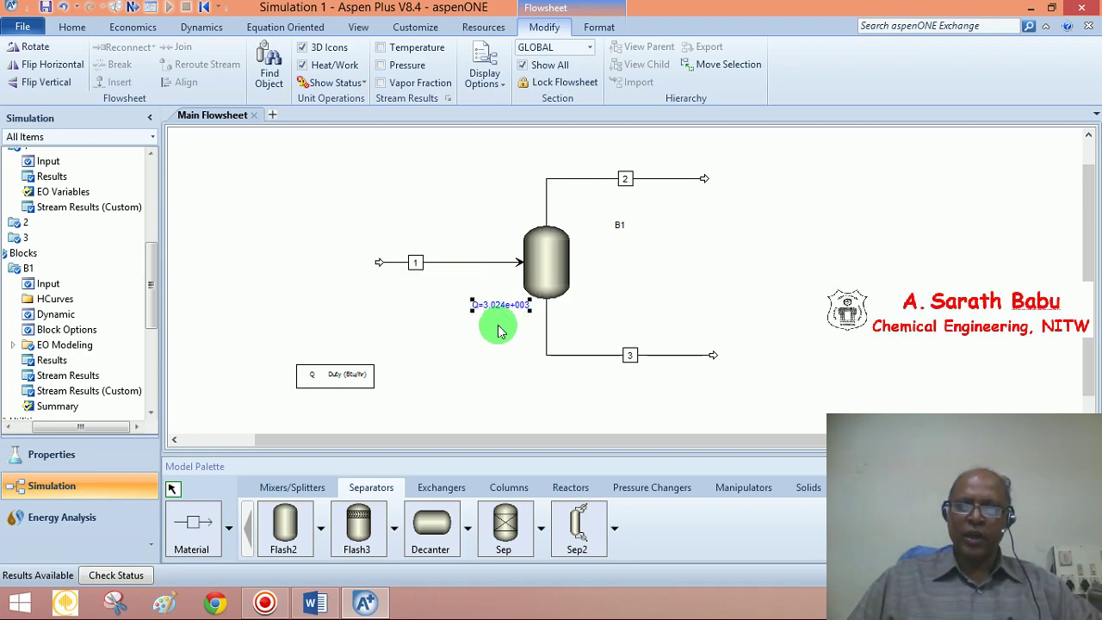
{"action": "mouse_move", "coordinate": [540, 257]}
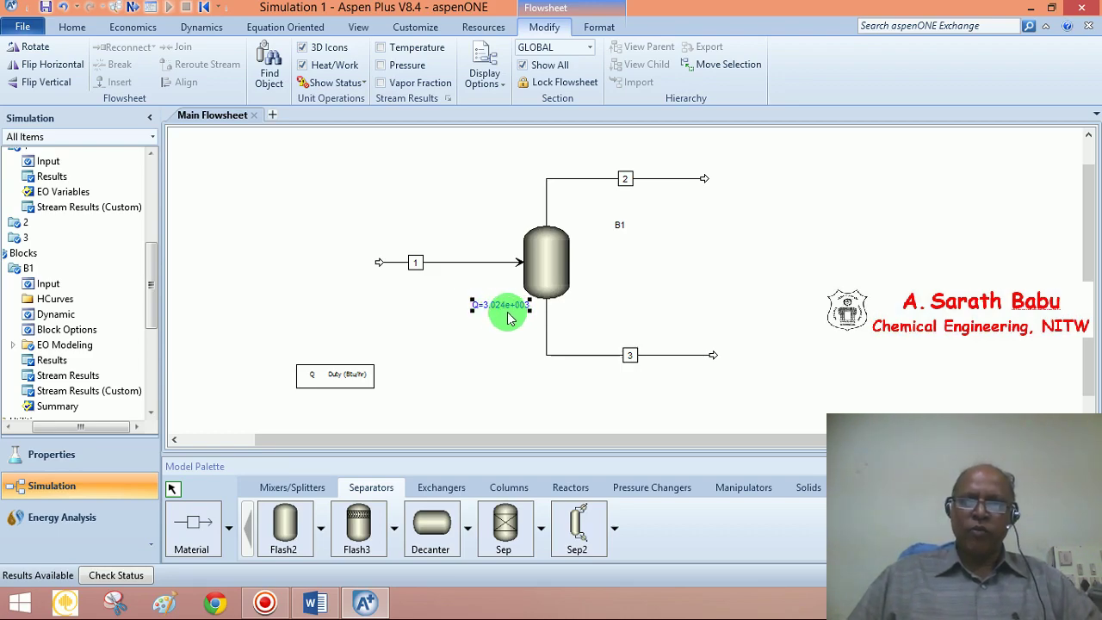
Step: Review B1's results (vapor fraction 0.303893, duty 3024.11 Btu/hr), then return to the flowsheet
{"action": "right_click", "coordinate": [545, 250]}
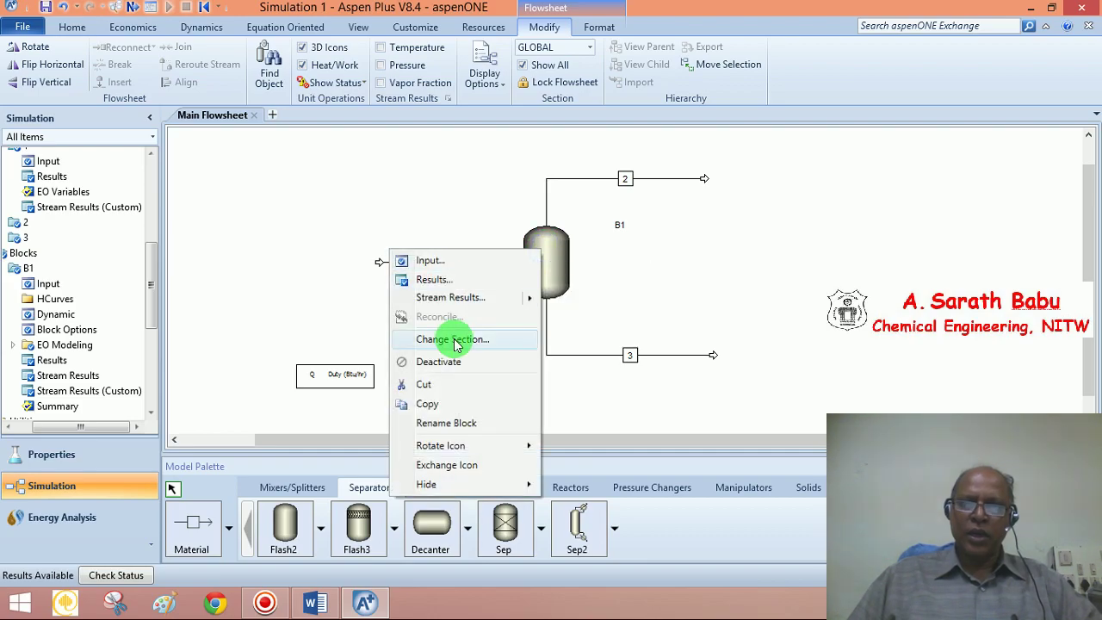
{"action": "left_click", "coordinate": [438, 280]}
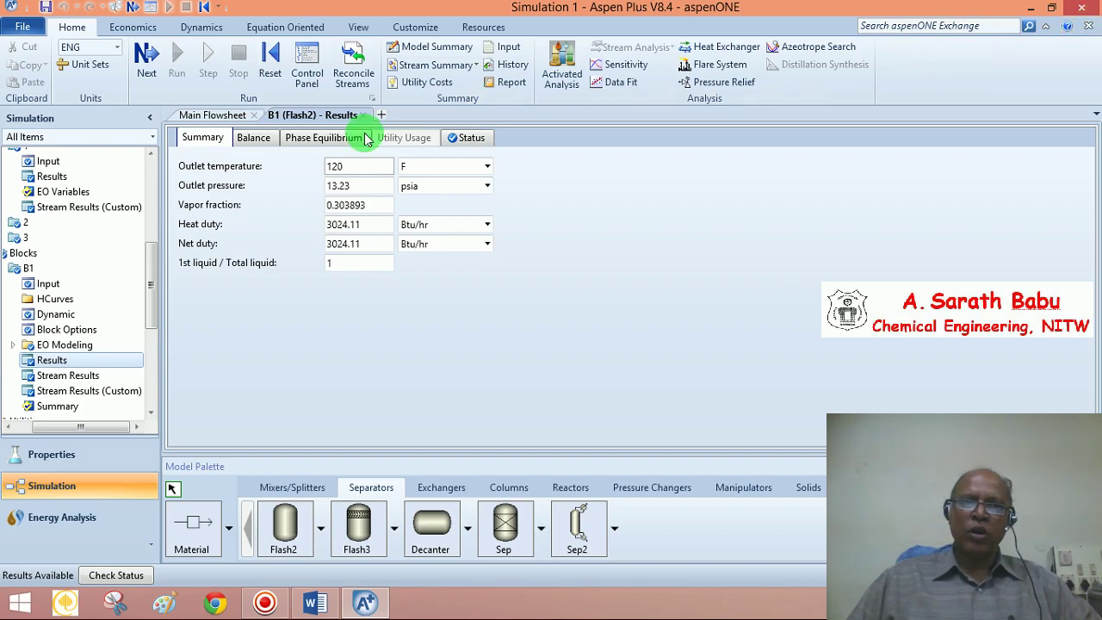
{"action": "left_click", "coordinate": [232, 114]}
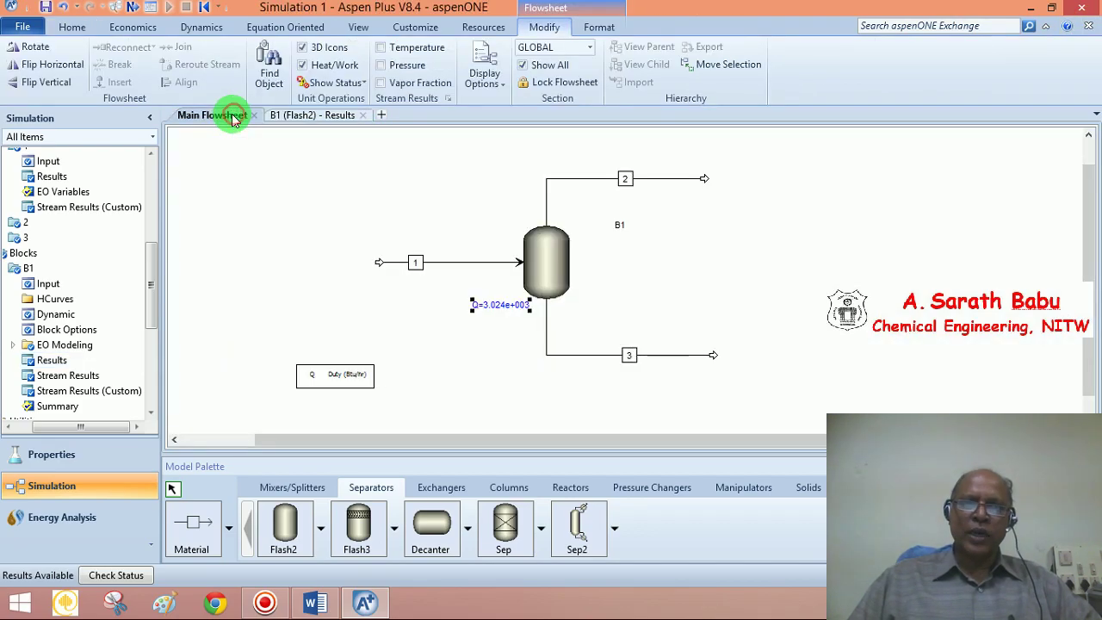
Step: Draw heat stream 4 from B1's top heat port to an outlet on the right
{"action": "left_click", "coordinate": [228, 528]}
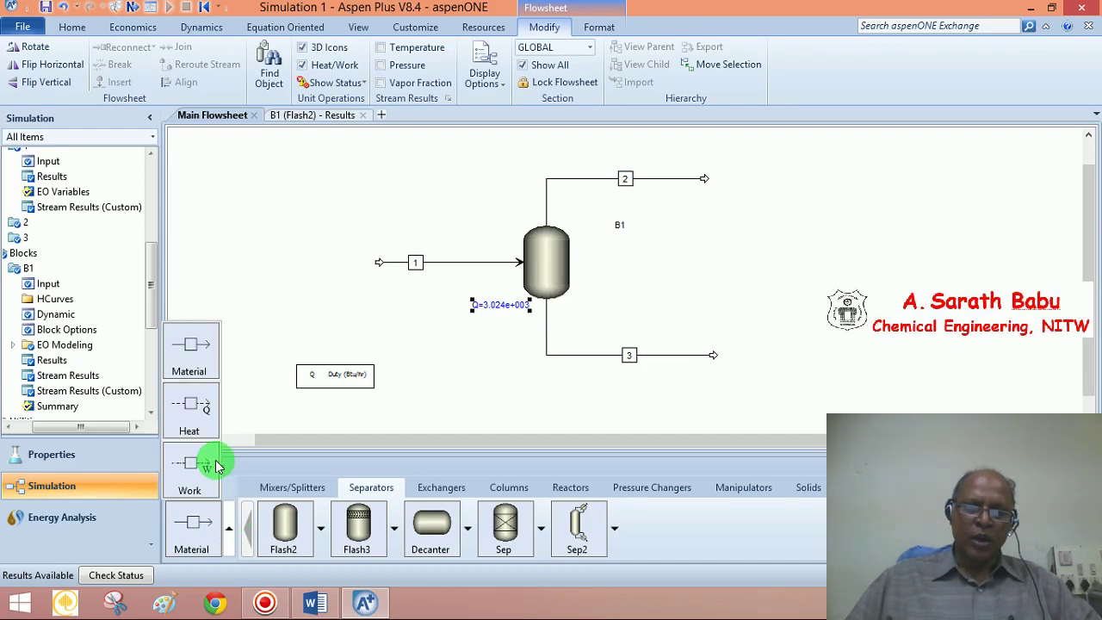
{"action": "left_click", "coordinate": [189, 413]}
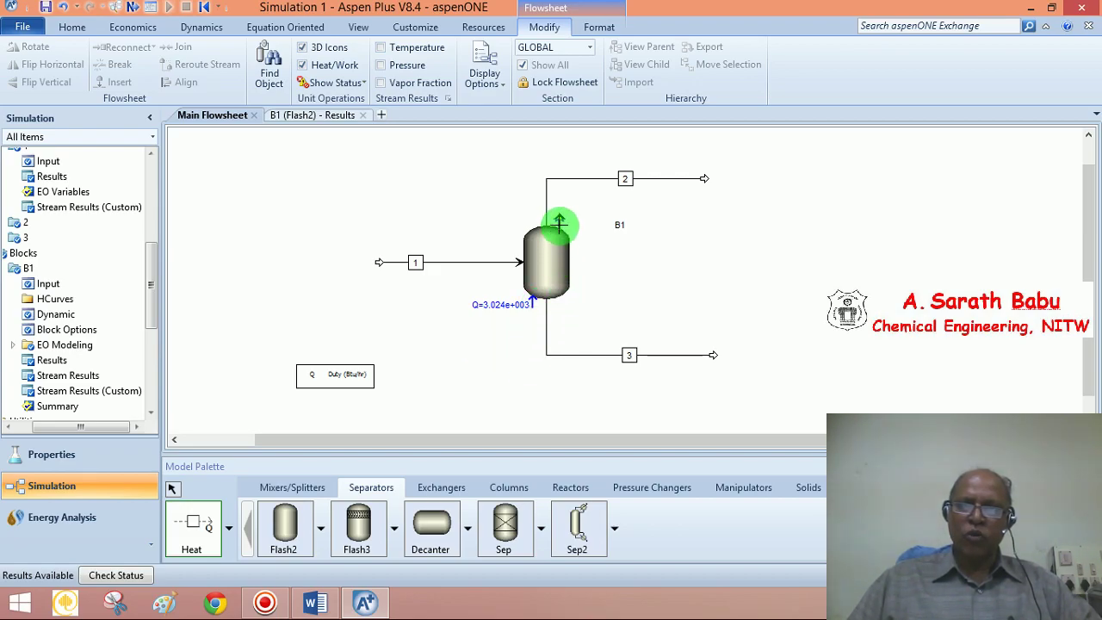
{"action": "left_click", "coordinate": [560, 222]}
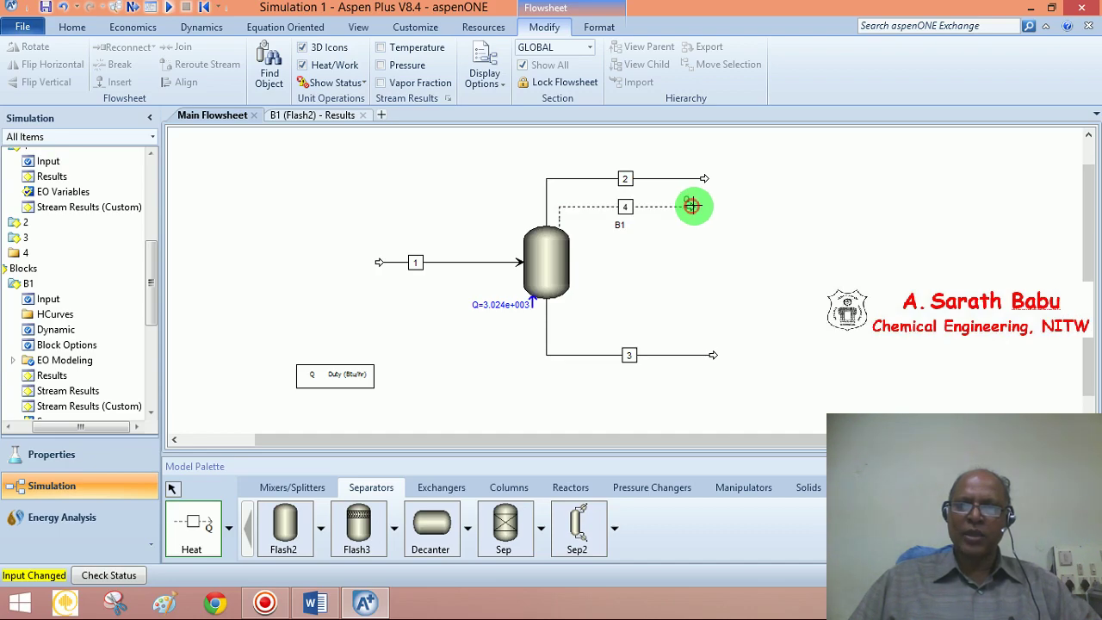
{"action": "left_click", "coordinate": [718, 199]}
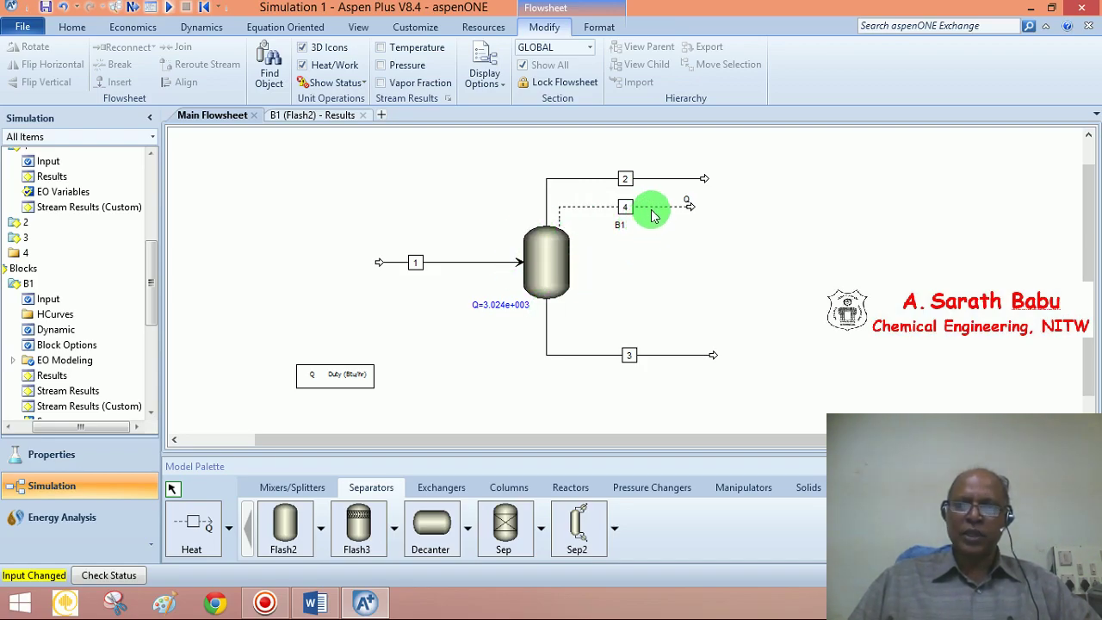
Step: Rerun the simulation and dismiss the Economic Analysis suggestion
{"action": "left_click", "coordinate": [131, 7]}
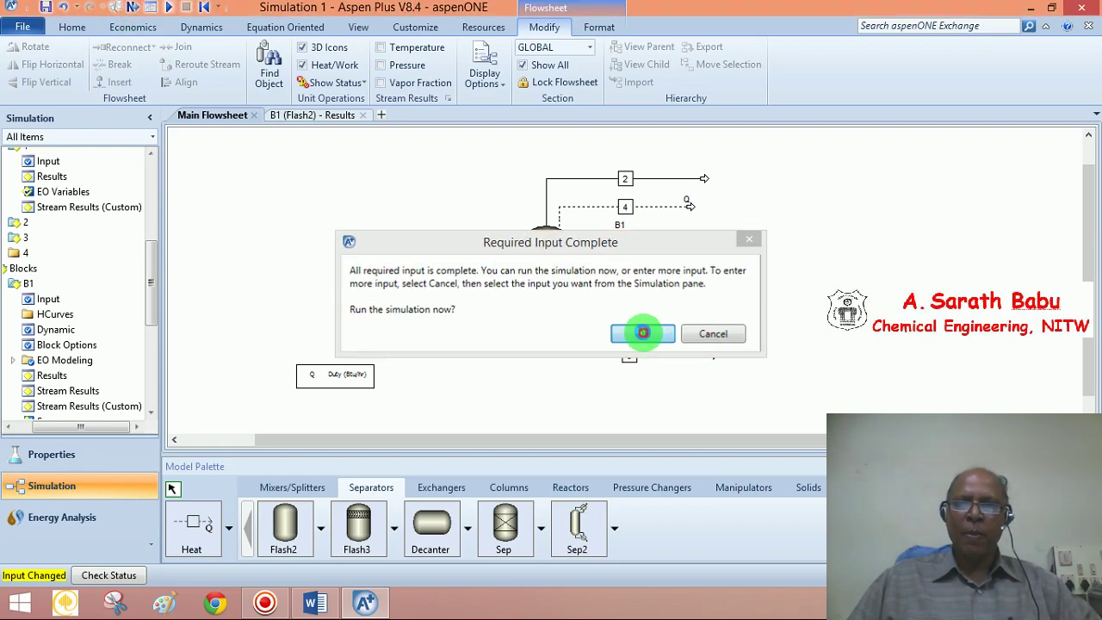
{"action": "left_click", "coordinate": [642, 333]}
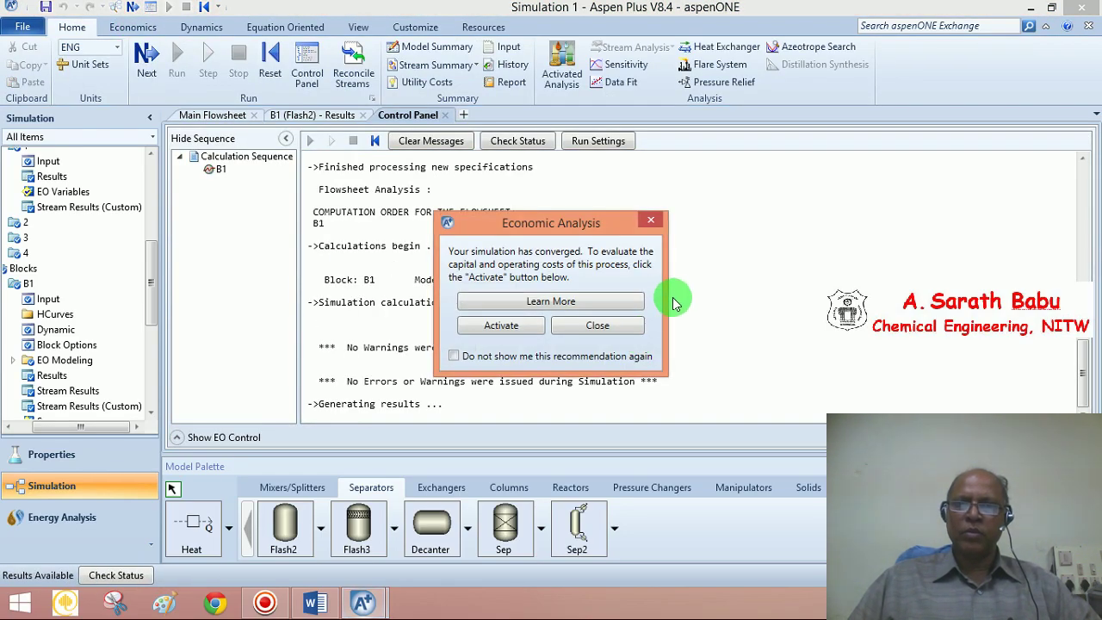
{"action": "left_click", "coordinate": [590, 322]}
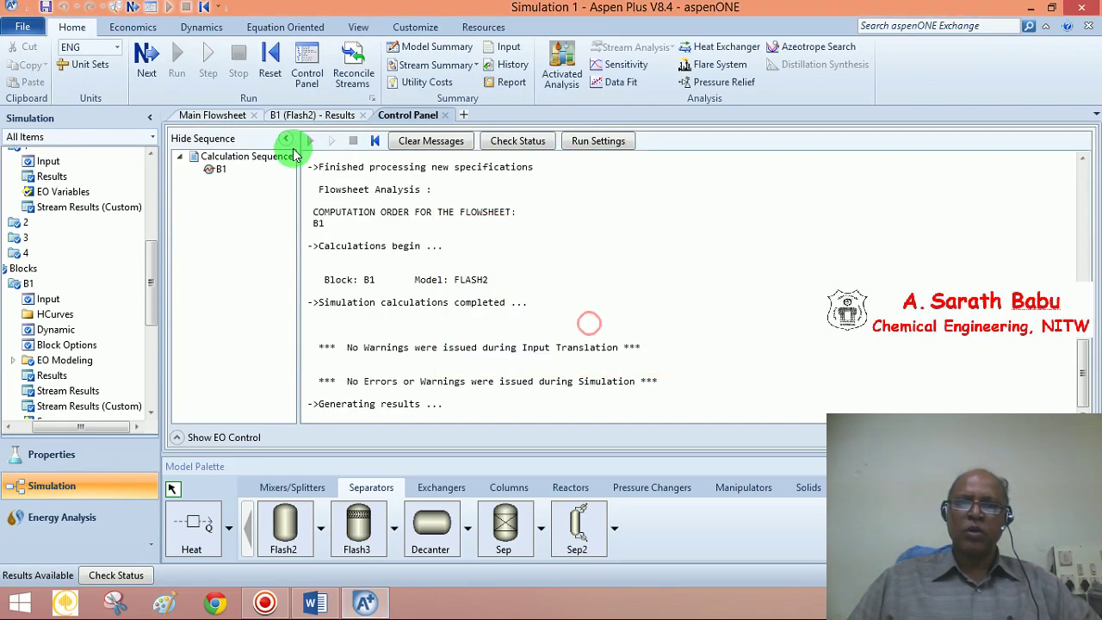
Step: Check heat stream 4 results: QCALC -3024.10775 Btu/hr, cooling from 130 F to 120 F
{"action": "left_click", "coordinate": [213, 115]}
{"action": "left_click", "coordinate": [657, 206]}
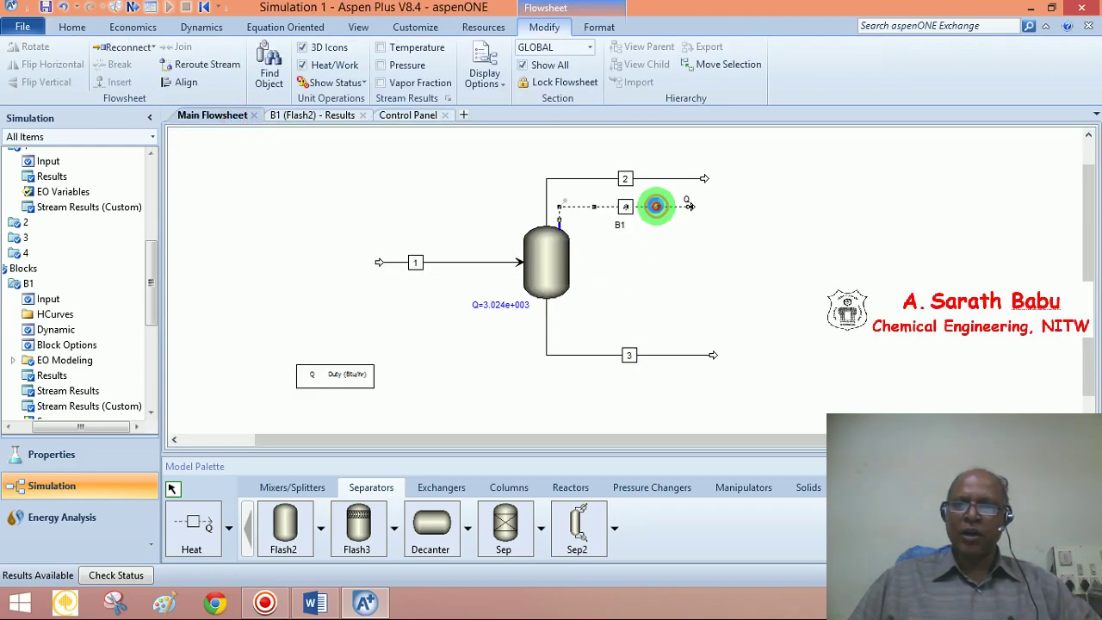
{"action": "double_click", "coordinate": [656, 205]}
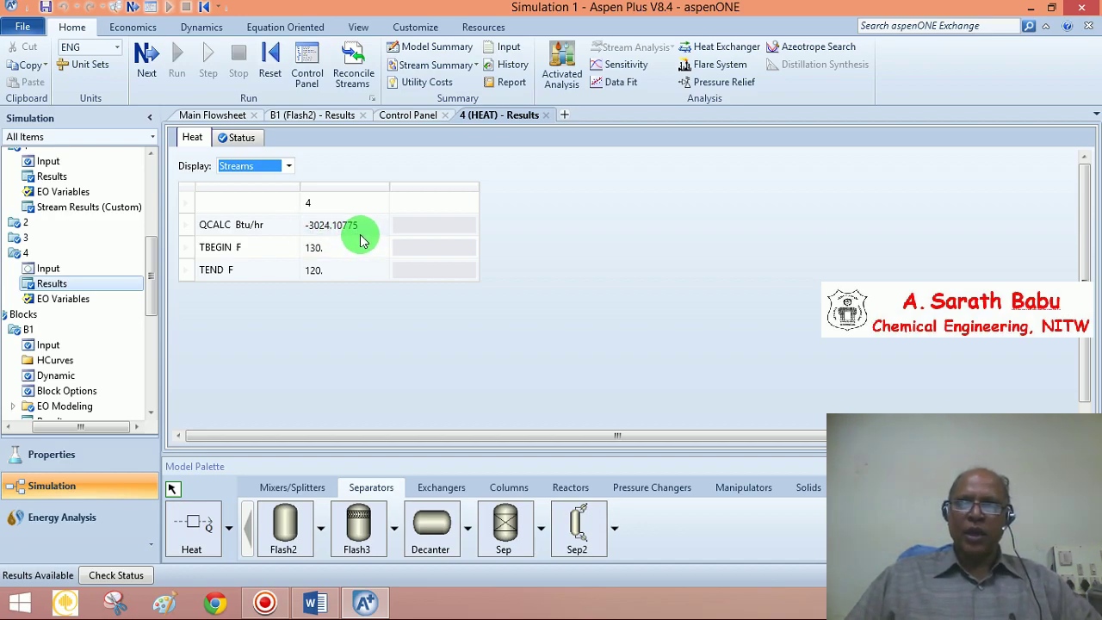
{"action": "left_click", "coordinate": [233, 113]}
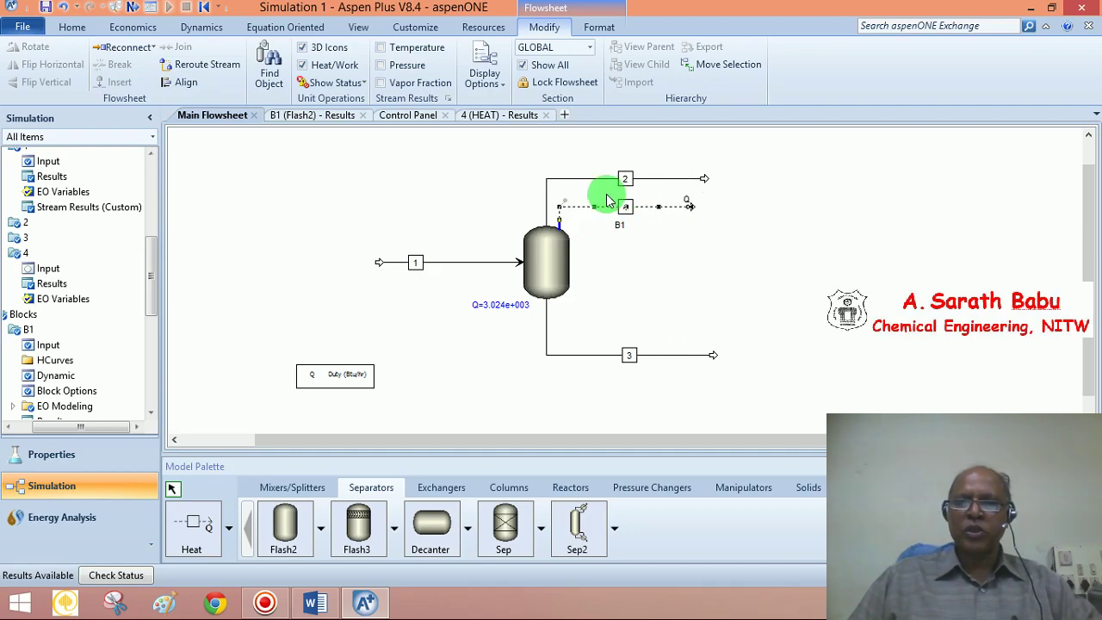
{"action": "left_click", "coordinate": [654, 265]}
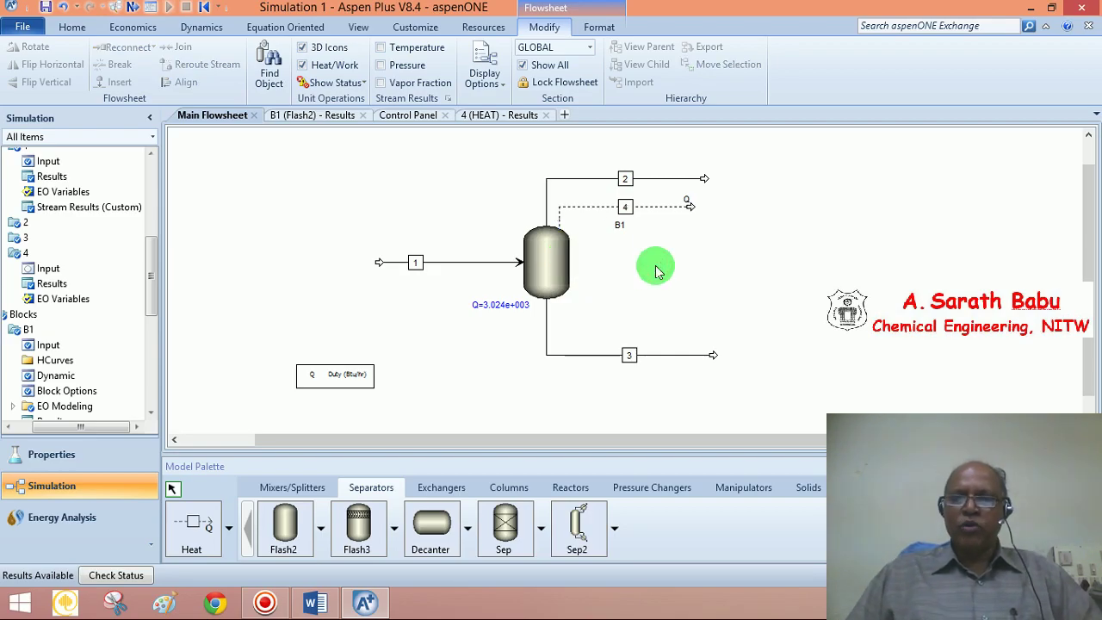
{"action": "left_click", "coordinate": [229, 526]}
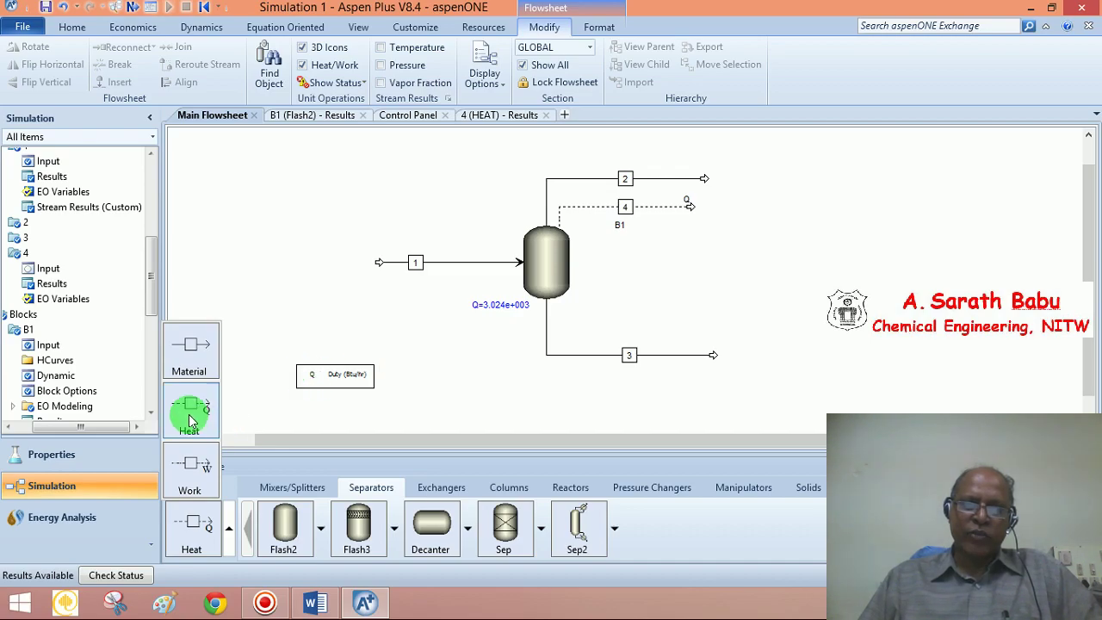
{"action": "left_click", "coordinate": [249, 296]}
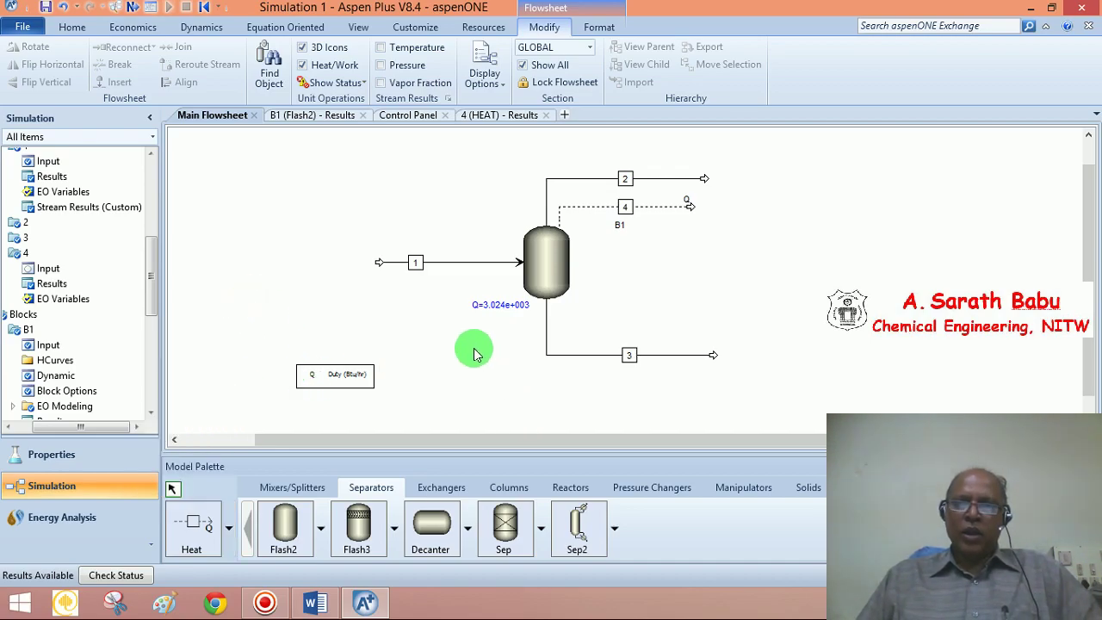